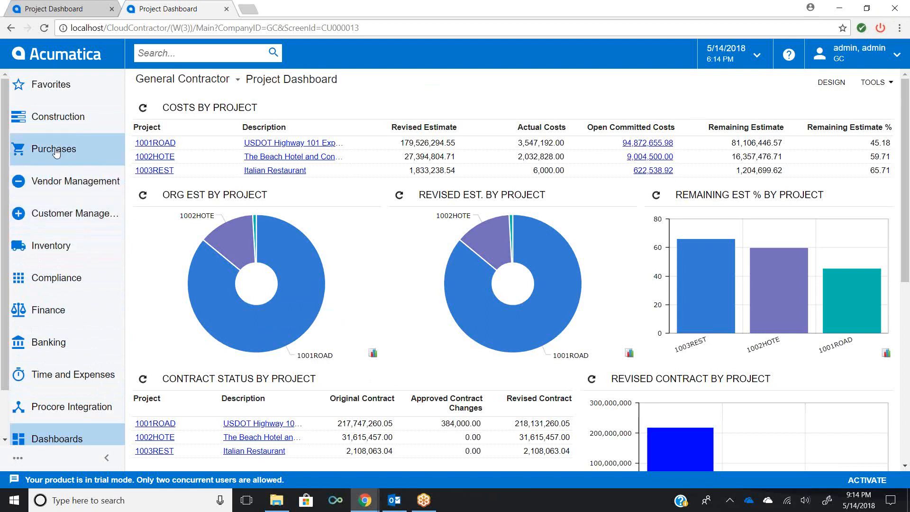
- Open the Construction quick menu, view its configuration of menu items, and close it again
left_click(55, 127)
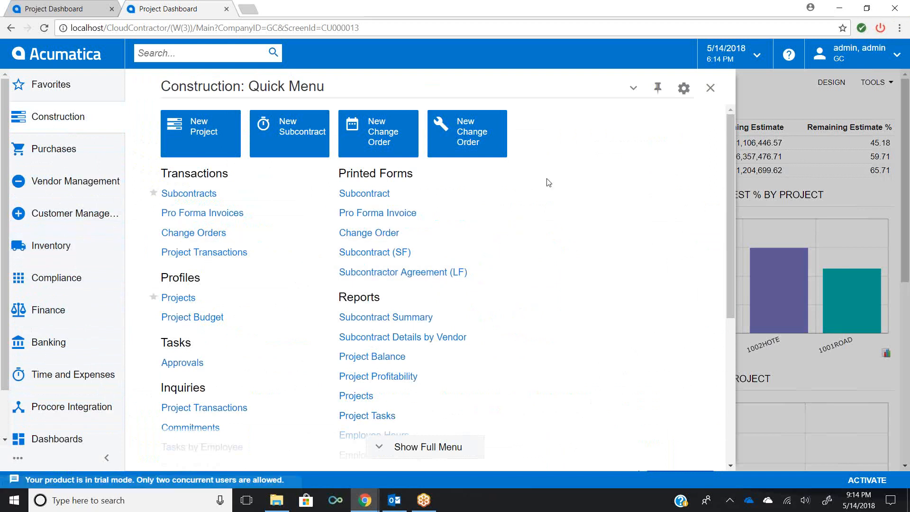
left_click(683, 89)
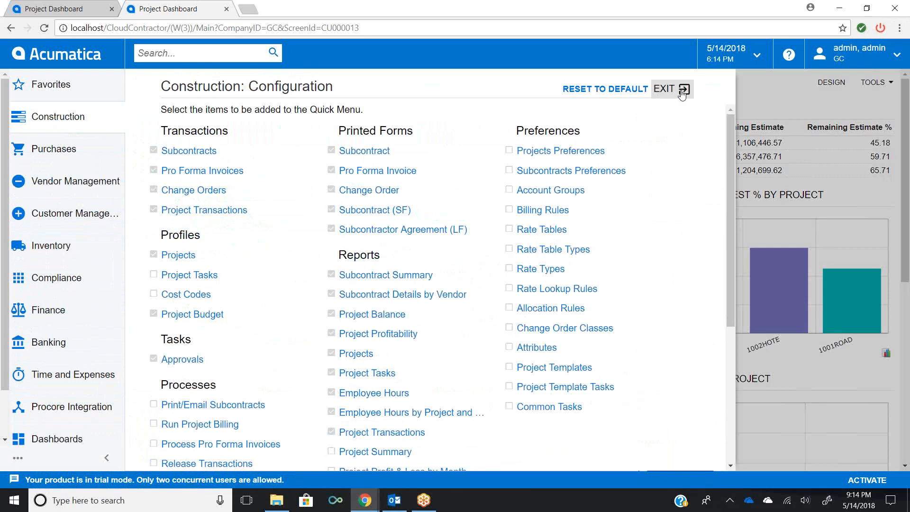
left_click(681, 94)
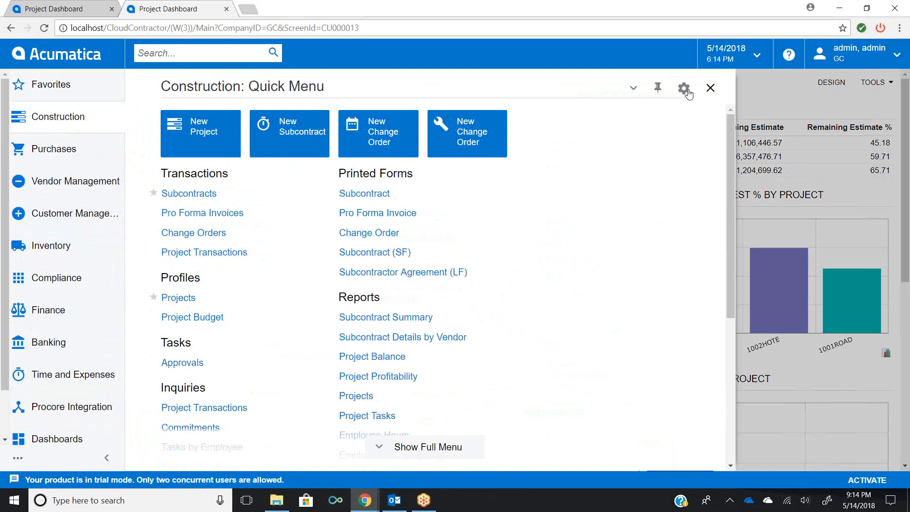
left_click(710, 89)
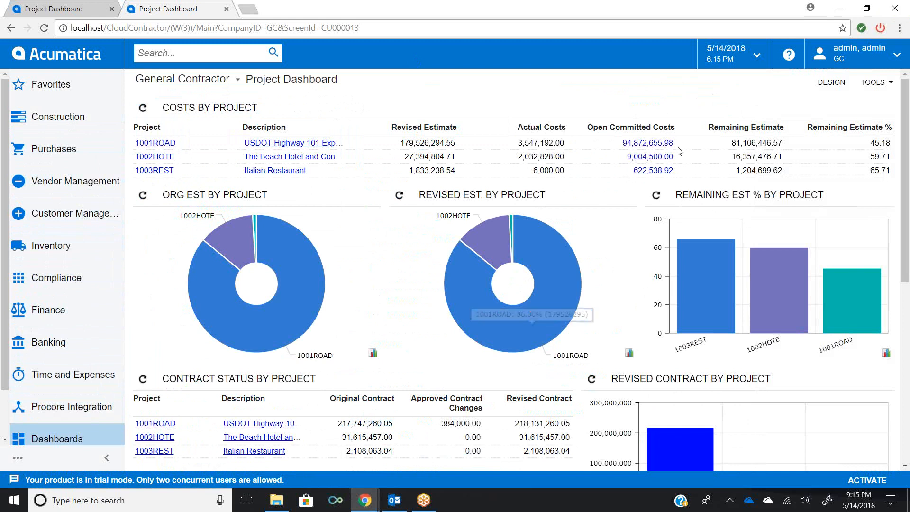
- Enter dashboard design mode, open the Revised Est. By Project widget's properties, cancel, and leave design mode
left_click(831, 84)
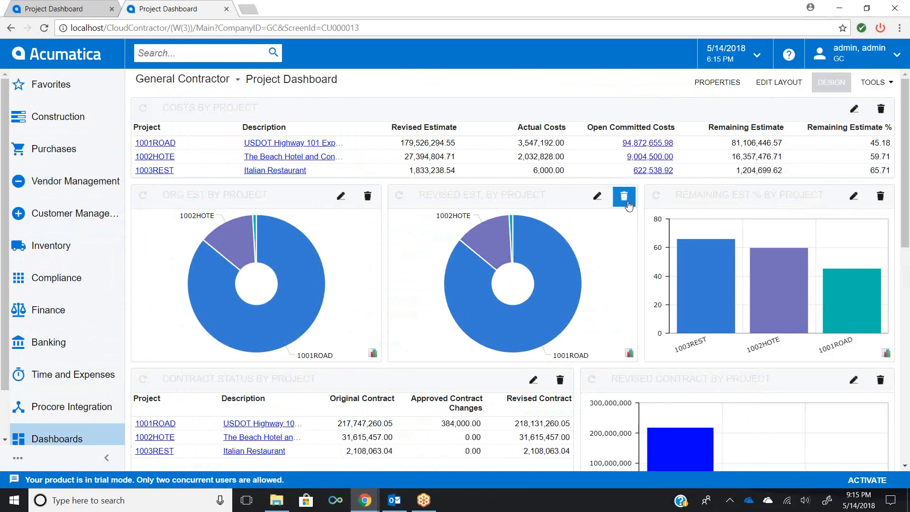
left_click(597, 198)
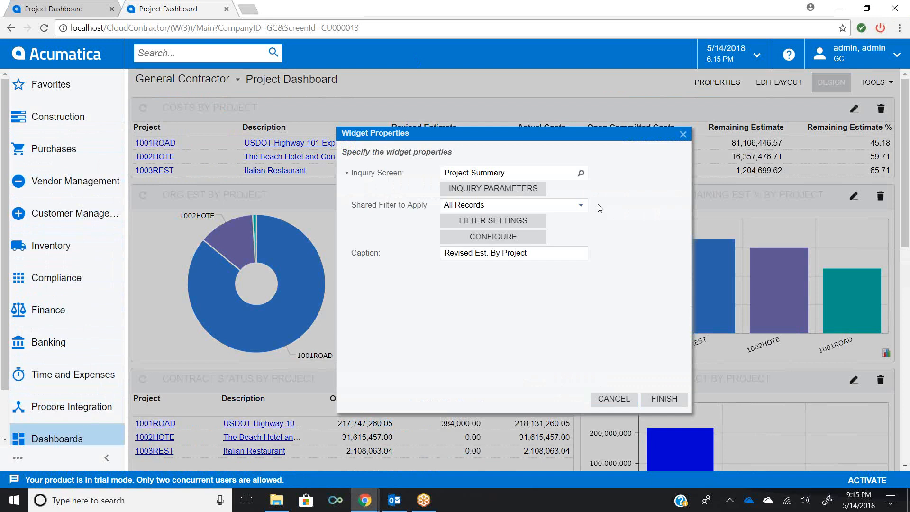
left_click(614, 400)
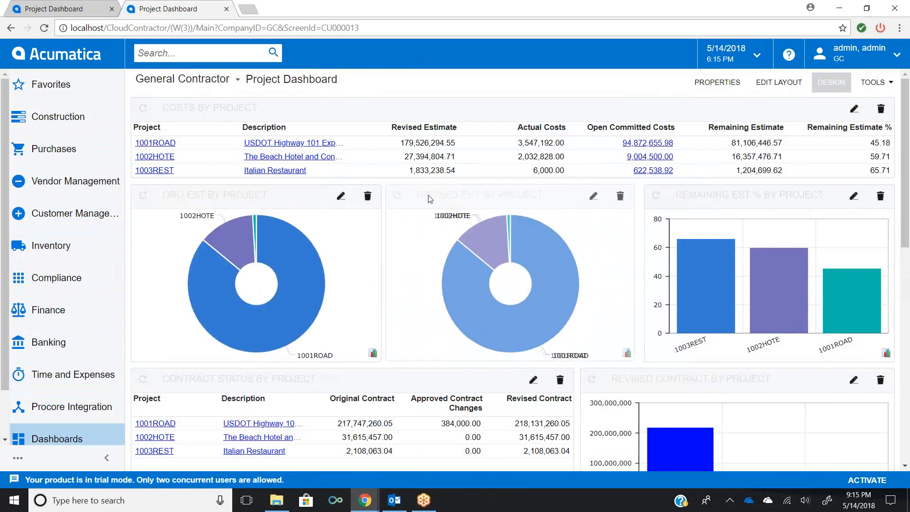
left_click(832, 88)
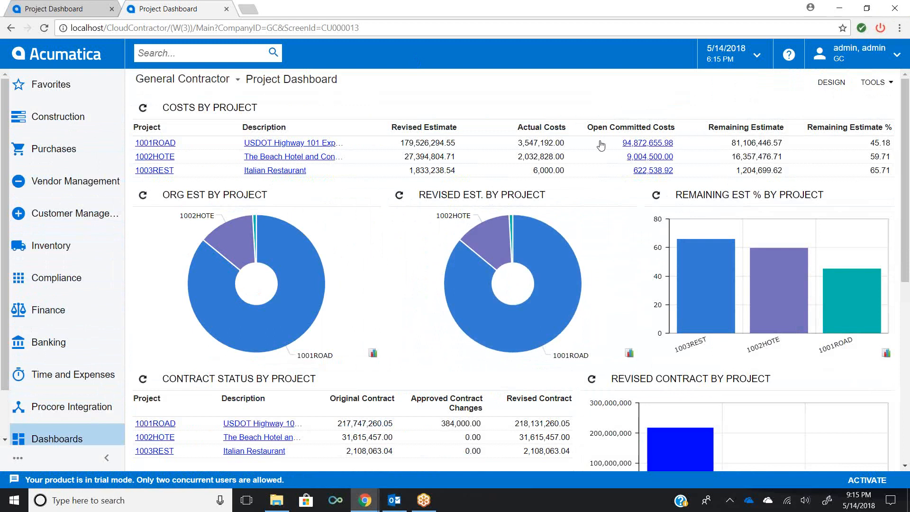
- Drill down from the 1001ROAD open committed costs on the dashboard into its Commitments screen
mouse_move(858, 302)
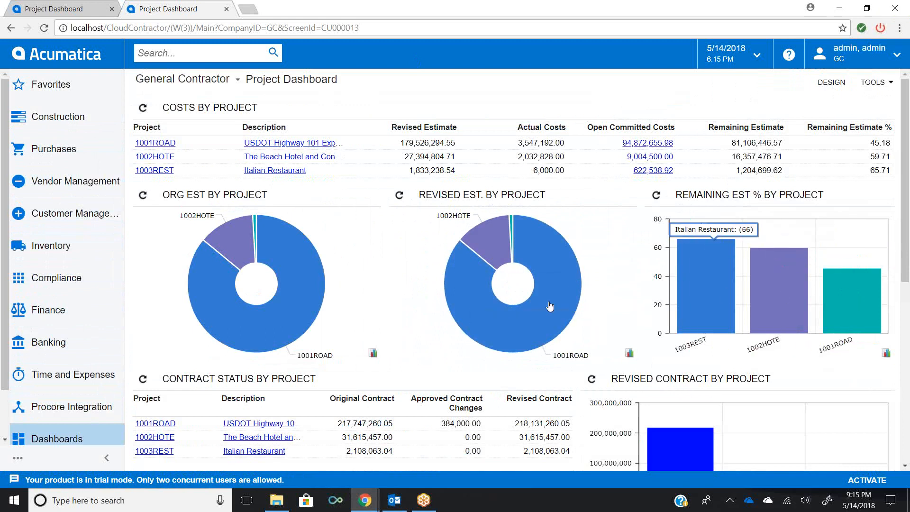
mouse_move(265, 284)
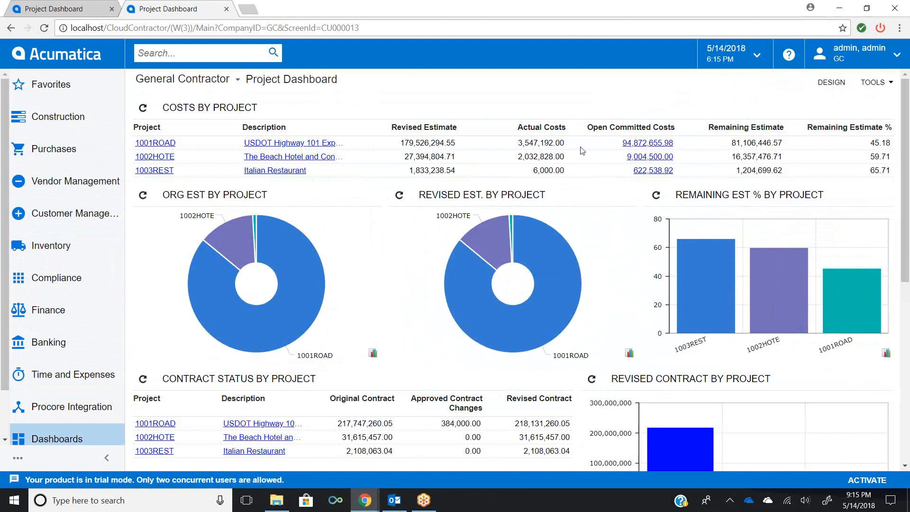
left_click(634, 144)
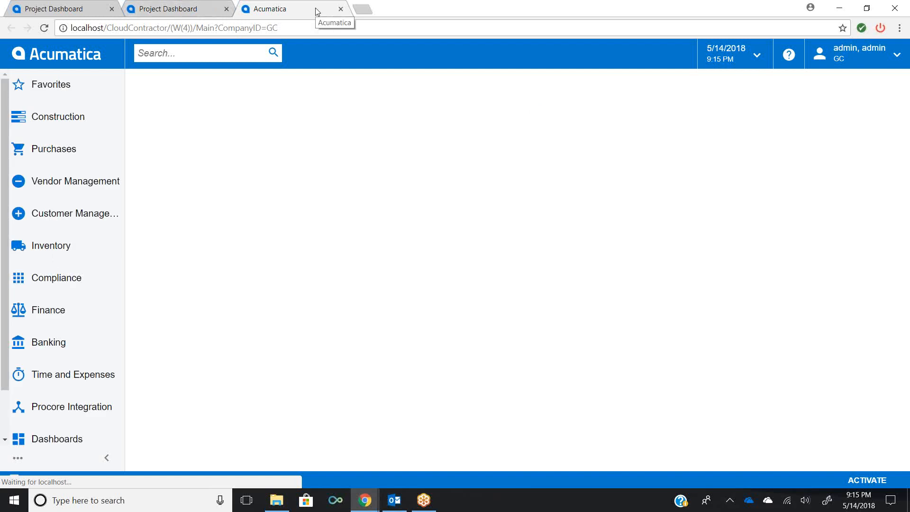
left_click(201, 10)
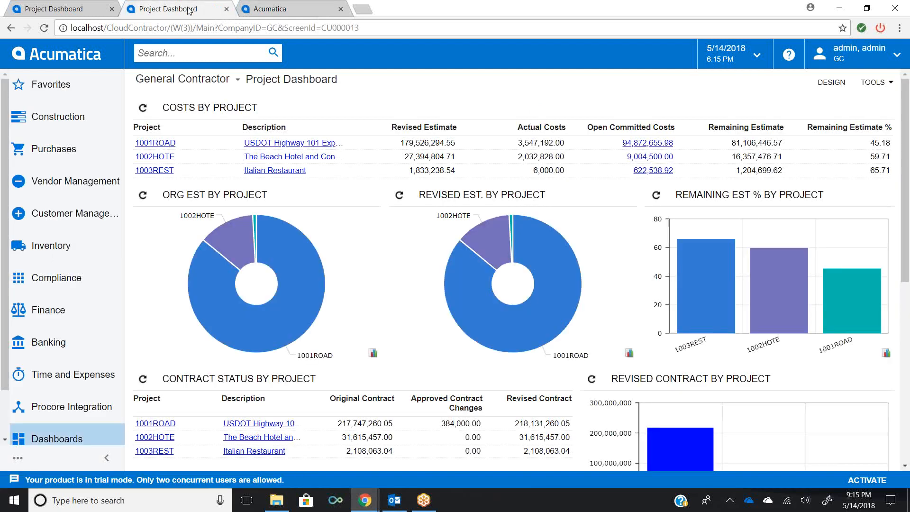
left_click(638, 146)
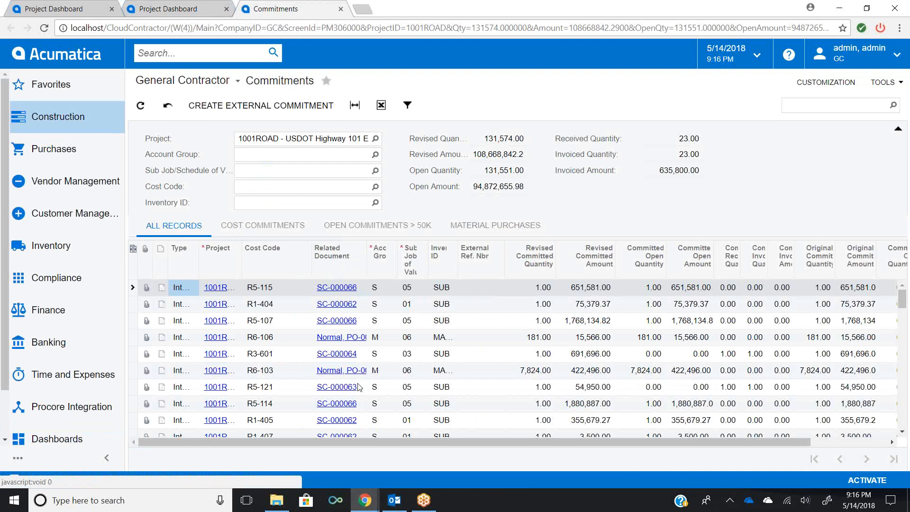
- Inspect the commitment filter settings, then switch to the Open Commitments > 50K and Material Purchases tabs
left_click(408, 106)
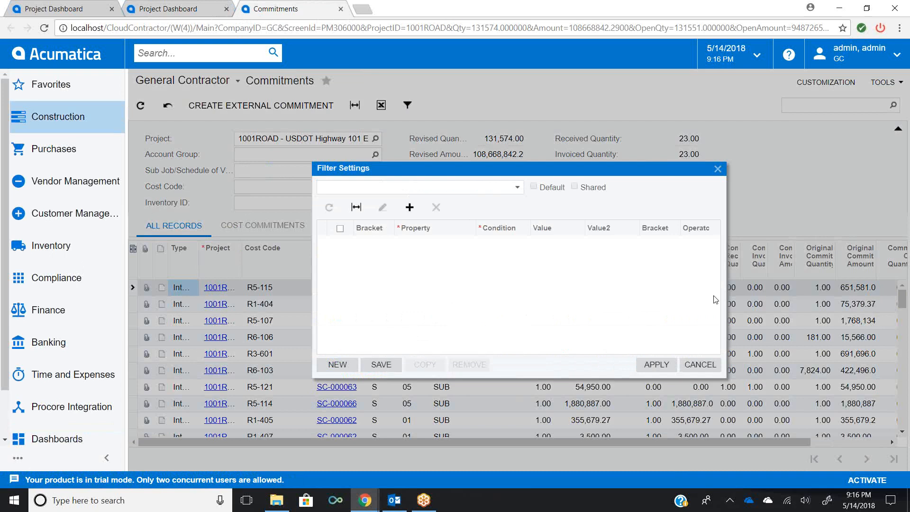
left_click(693, 368)
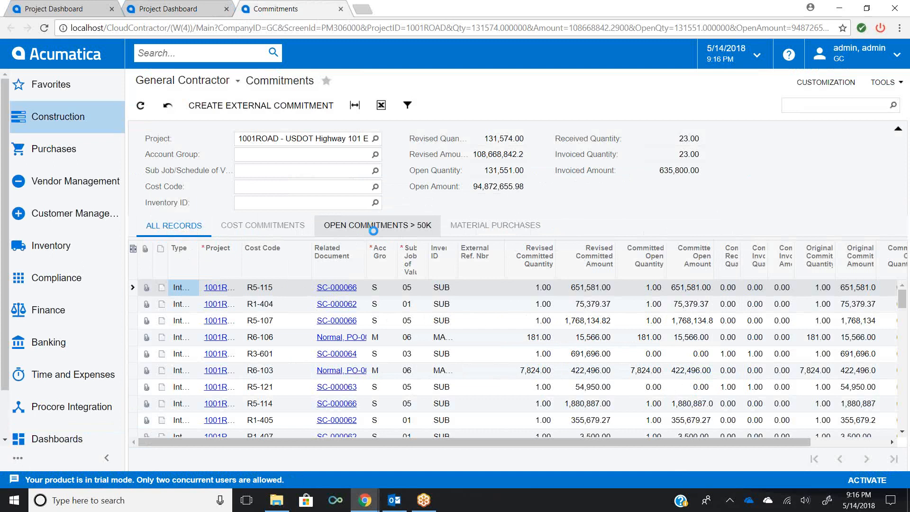
left_click(374, 229)
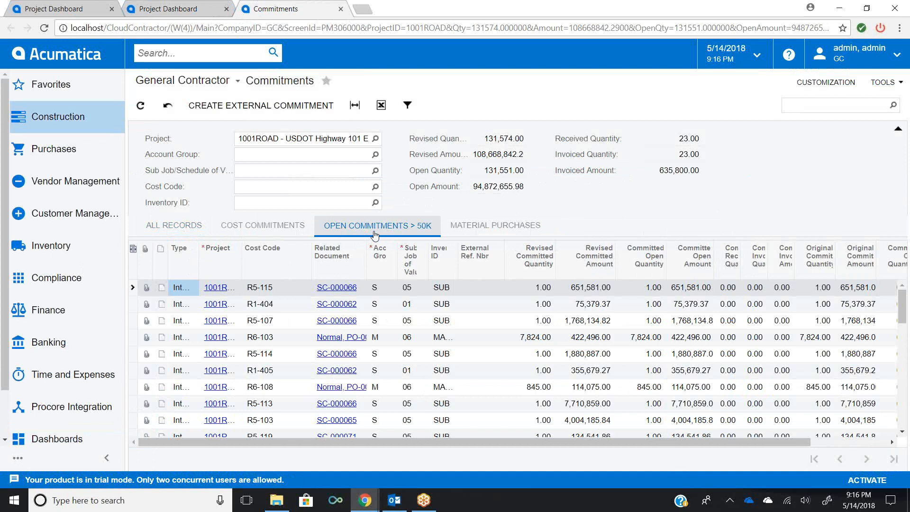
left_click(475, 231)
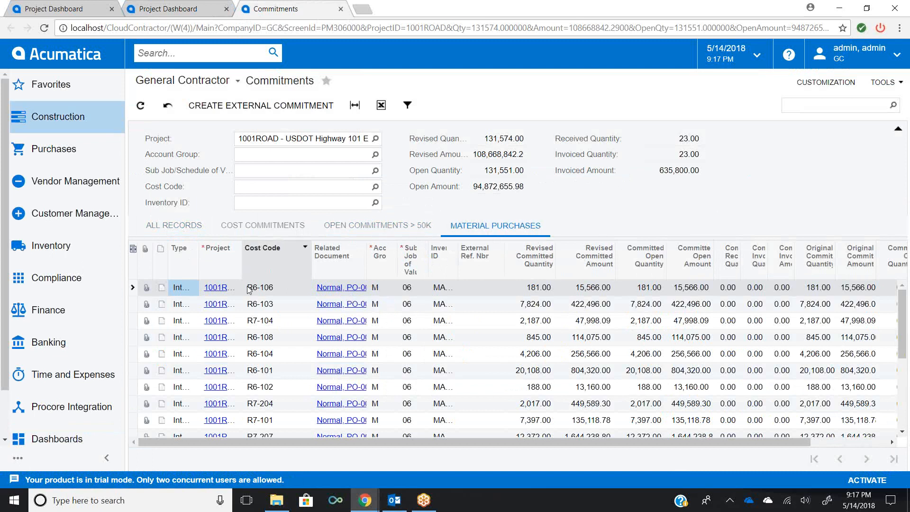
- Export the Material Purchases commitments to Excel and open the downloaded workbook with content enabled
left_click(380, 106)
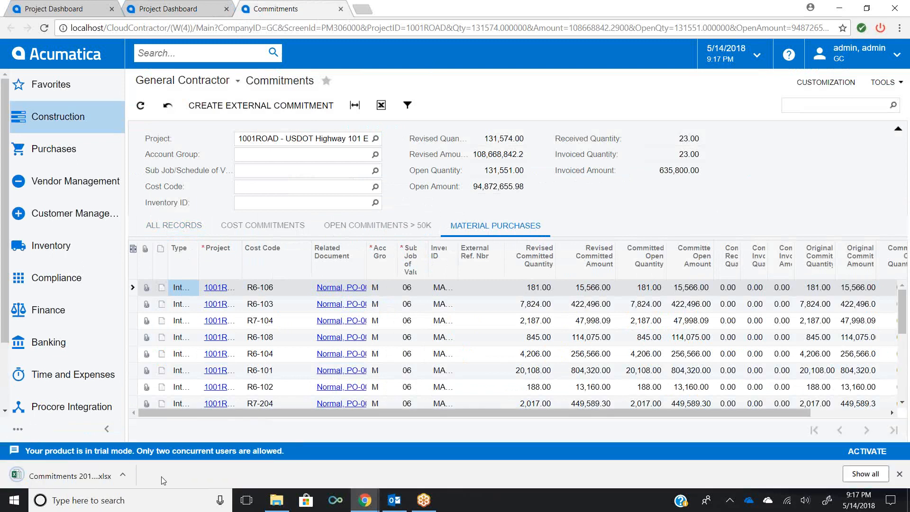
left_click(126, 477)
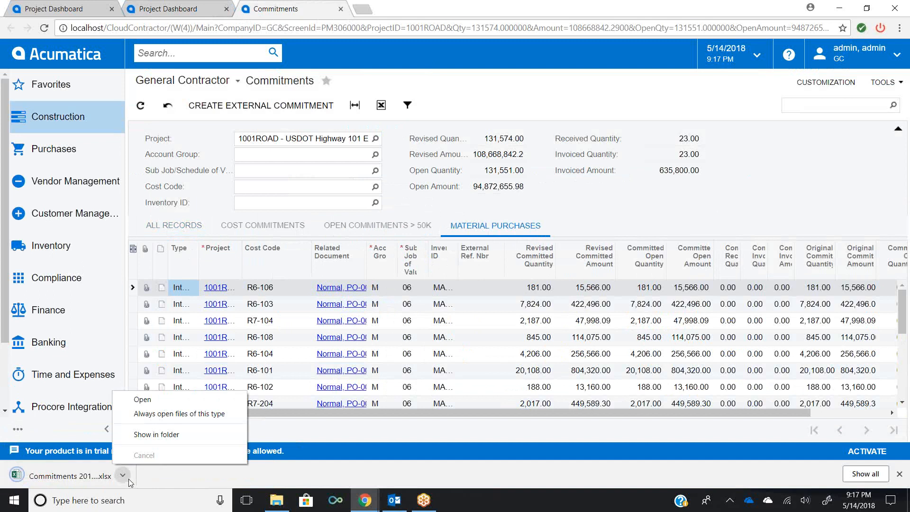
left_click(147, 399)
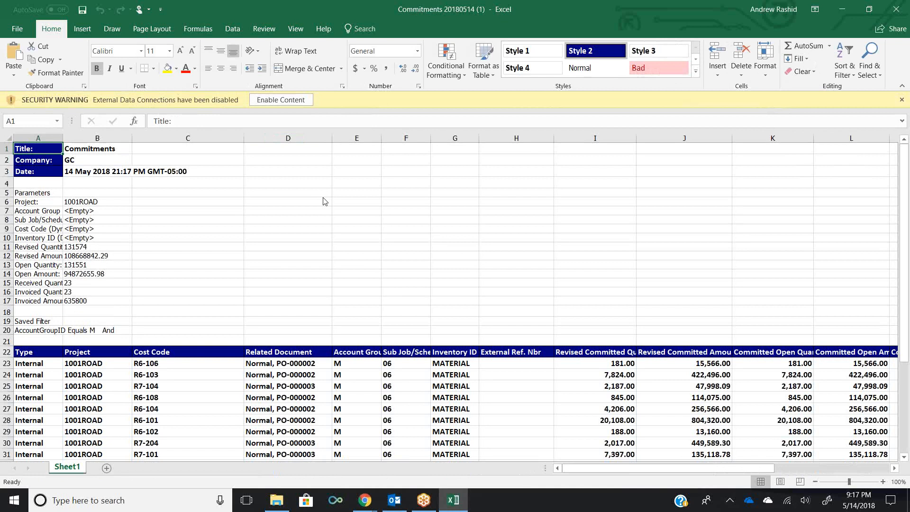
left_click(281, 100)
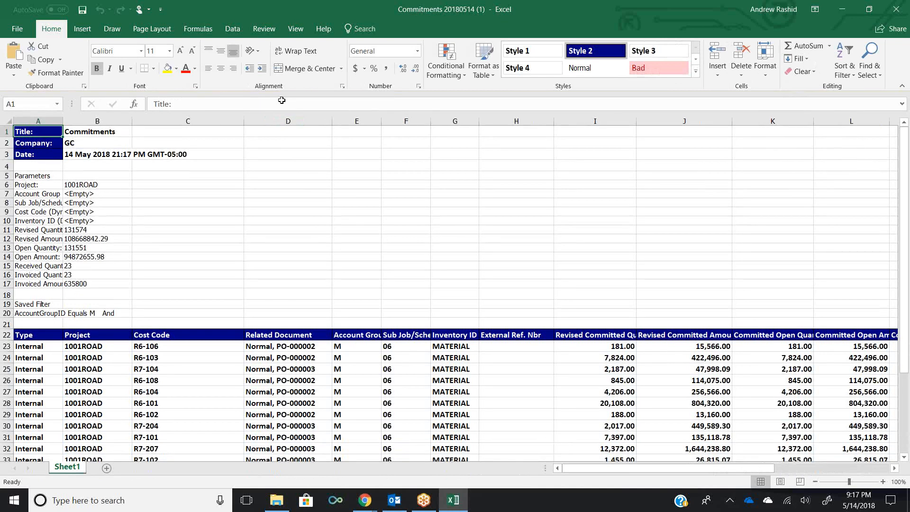
- Browse the exported commitment rows in the workbook, then close it and the Commitments browser tab
left_click(283, 192)
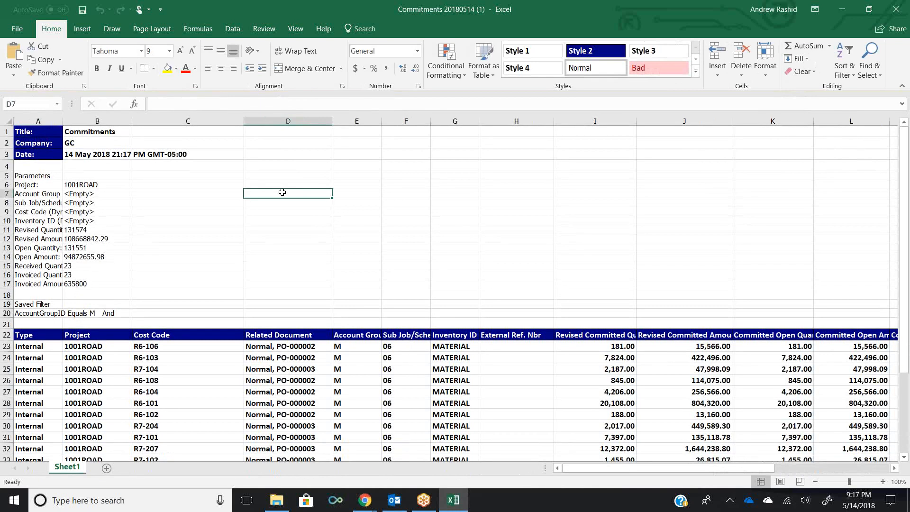
key("Down")
key("Down")
key("Down")
key("Down")
key("Down")
key("Down")
key("Down")
key("Down")
key("Down")
key("Down")
key("Down")
key("Down")
key("Down")
key("Down")
key("Down")
key("Down")
key("Down")
key("Down")
key("Down")
key("Down")
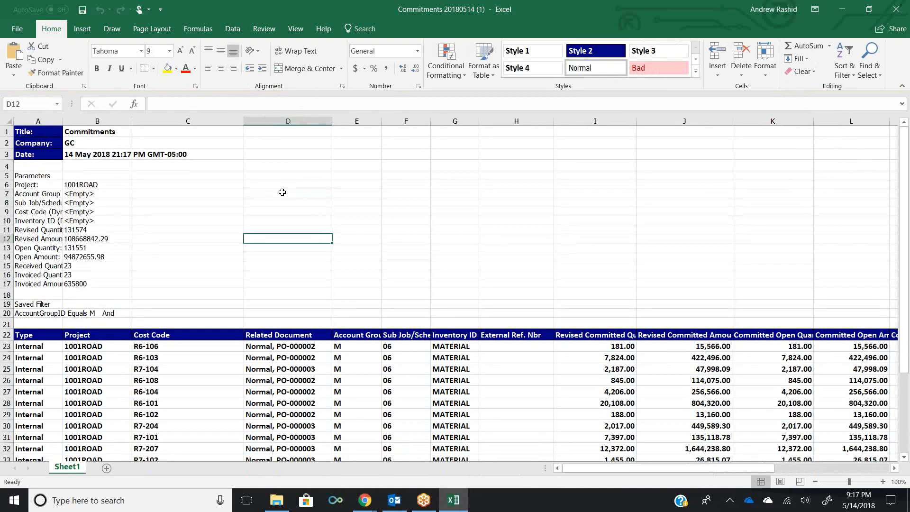
key("Down")
key("Down")
key("Down")
key("Down")
key("Down")
key("Down")
key("Down")
key("Down")
key("Down")
key("Down")
key("Down")
key("Down")
key("Down")
key("Down")
key("Down")
key("Down")
key("Down")
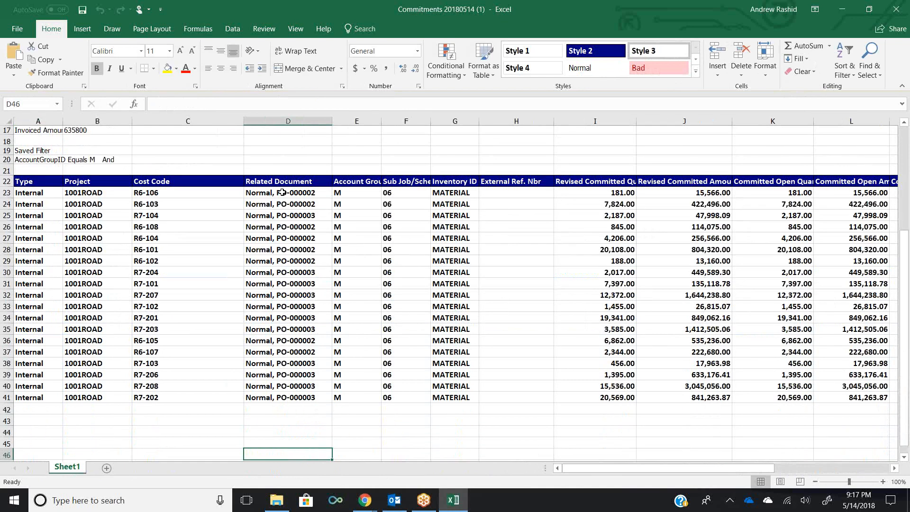
key("Up")
key("Up")
key("Up")
key("Up")
key("Up")
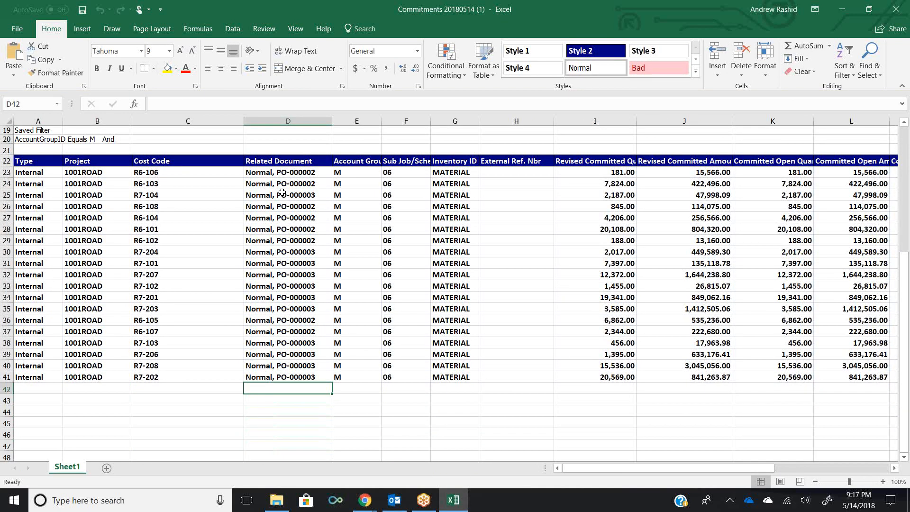
left_click(894, 10)
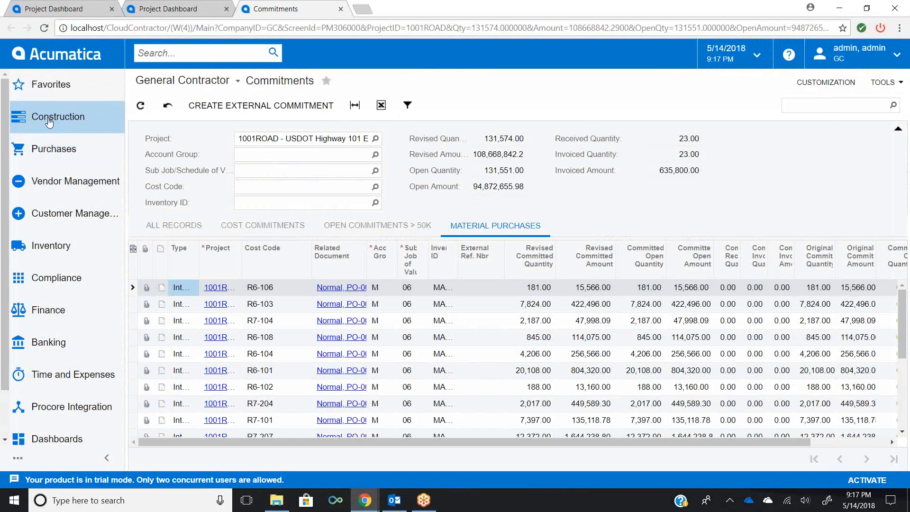
left_click(340, 9)
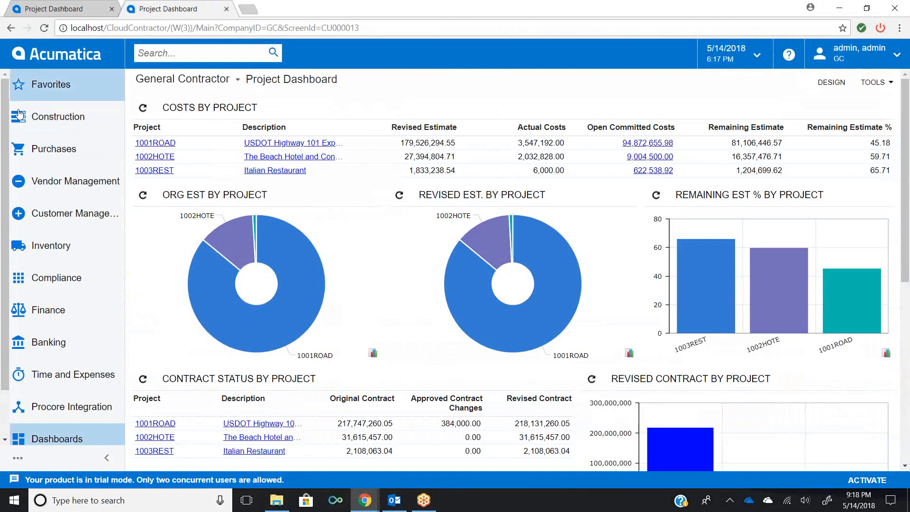
- Open project 1002HOTE from the Construction Projects list
left_click(23, 129)
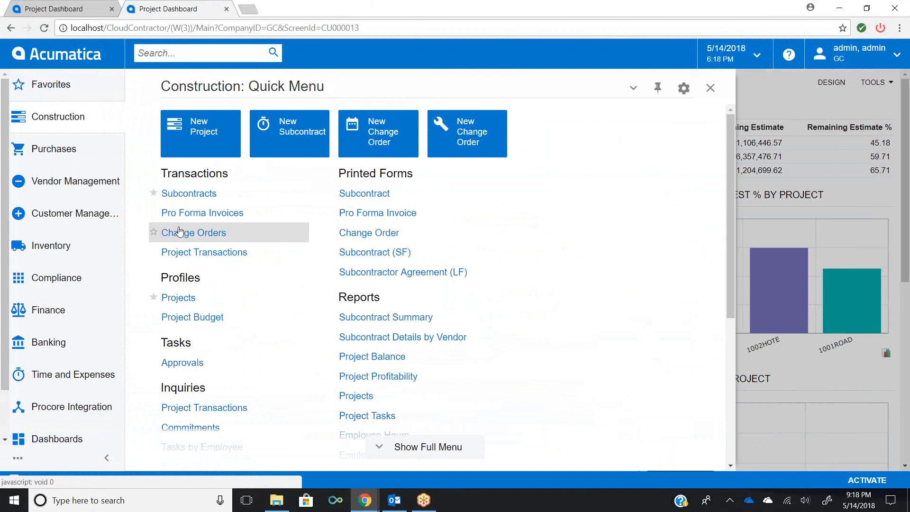
left_click(173, 299)
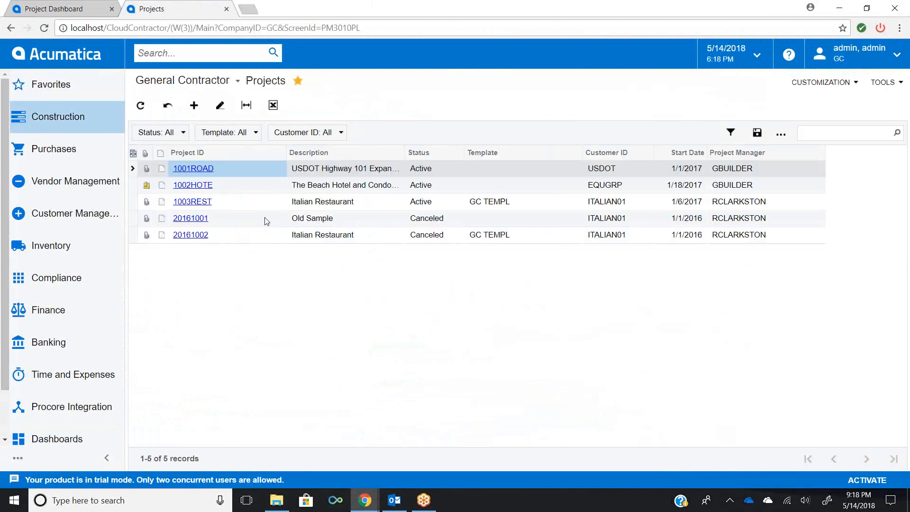
left_click(192, 186)
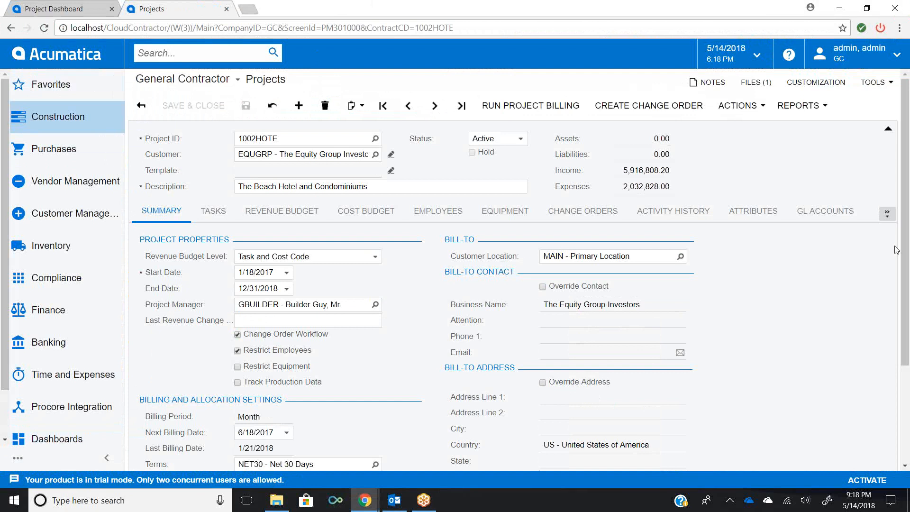
- Review the 1002HOTE project's summary details, then its Revenue Budget and Cost Budget tabs
left_click_drag(907, 261, 909, 363)
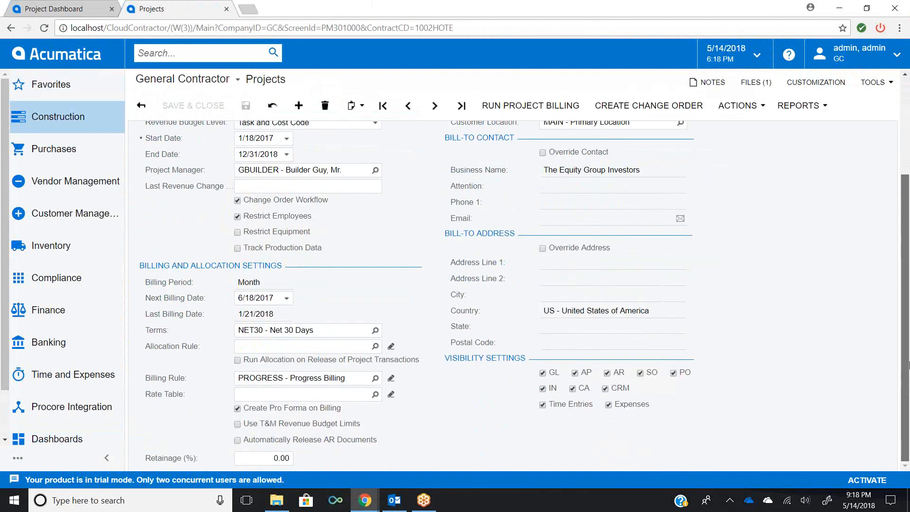
scroll(879, 228, "up", 3)
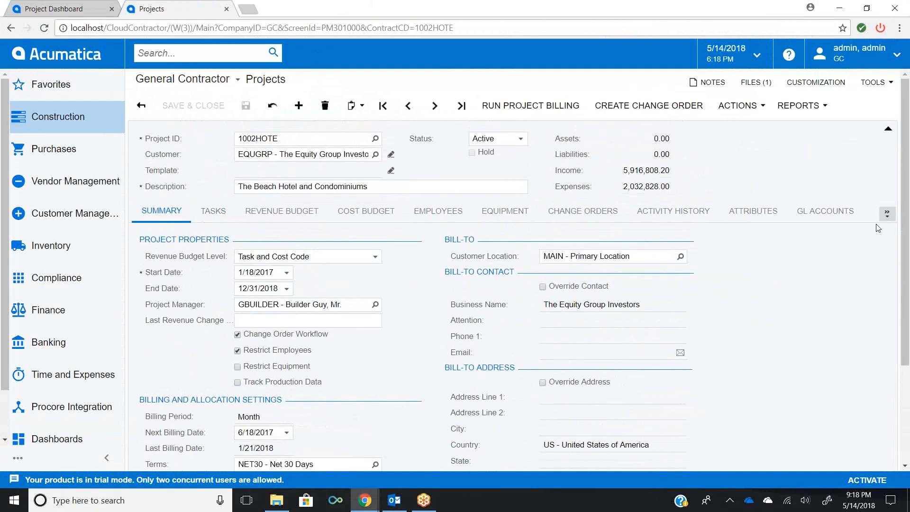
left_click(285, 215)
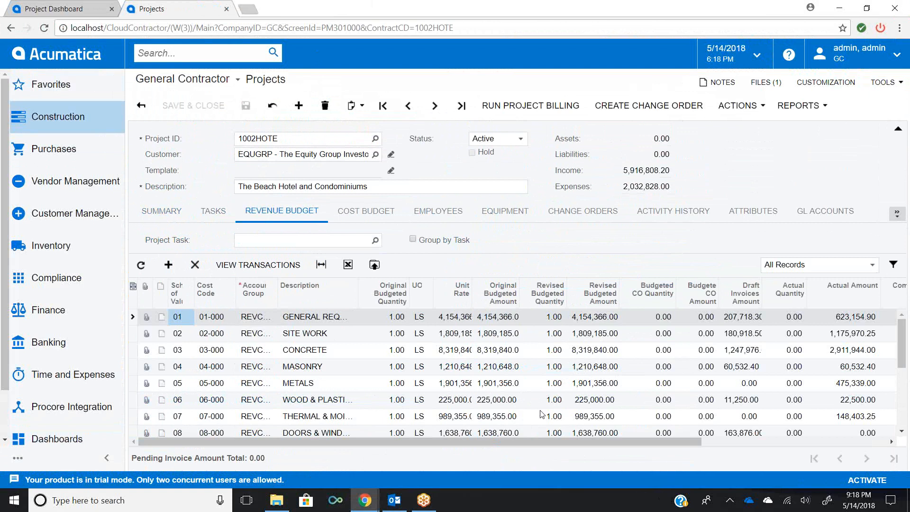
mouse_move(531, 440)
left_mouse_down()
mouse_move(733, 448)
mouse_move(526, 455)
mouse_move(675, 440)
mouse_move(527, 442)
left_mouse_up()
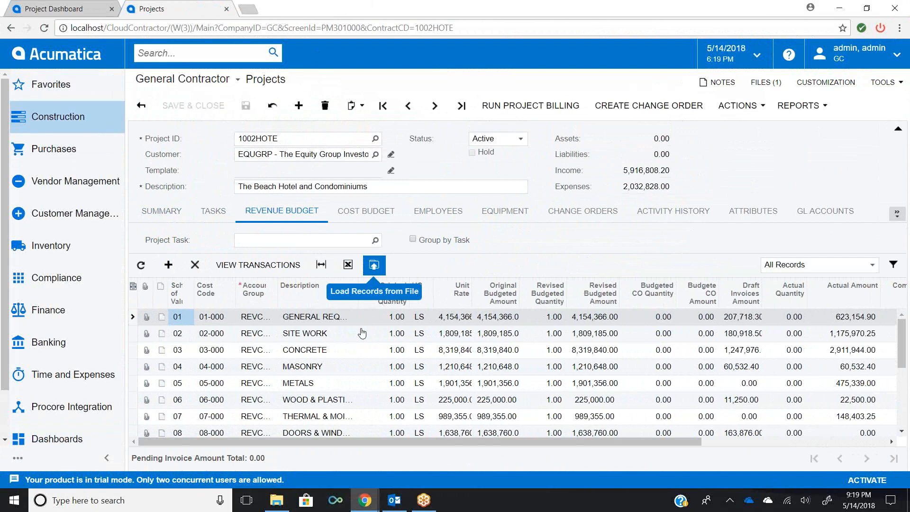
left_click(362, 215)
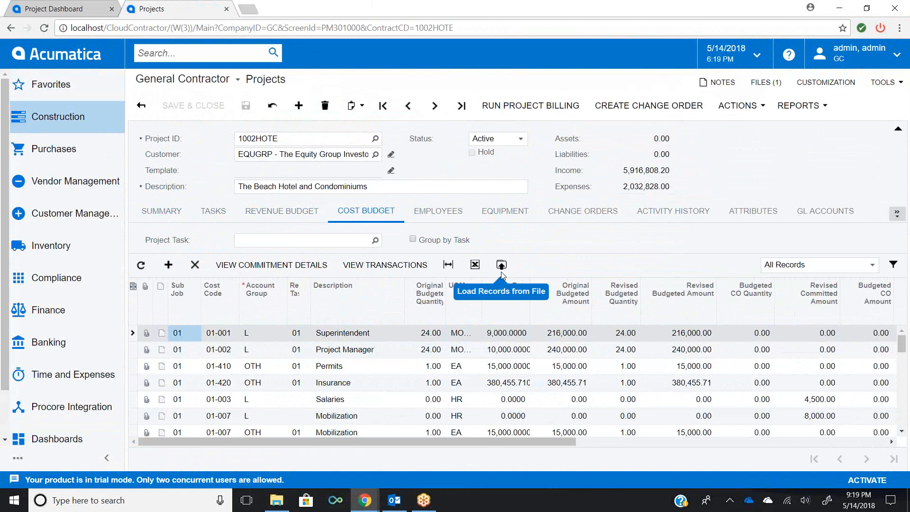
- Switch the cost budget between grouping by task and the ungrouped cost-code view
left_click_drag(473, 442, 430, 468)
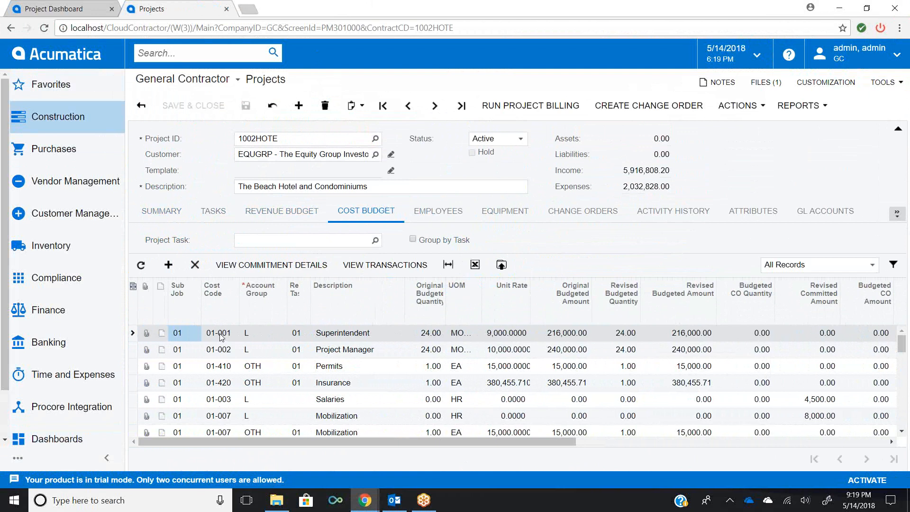
left_click(413, 240)
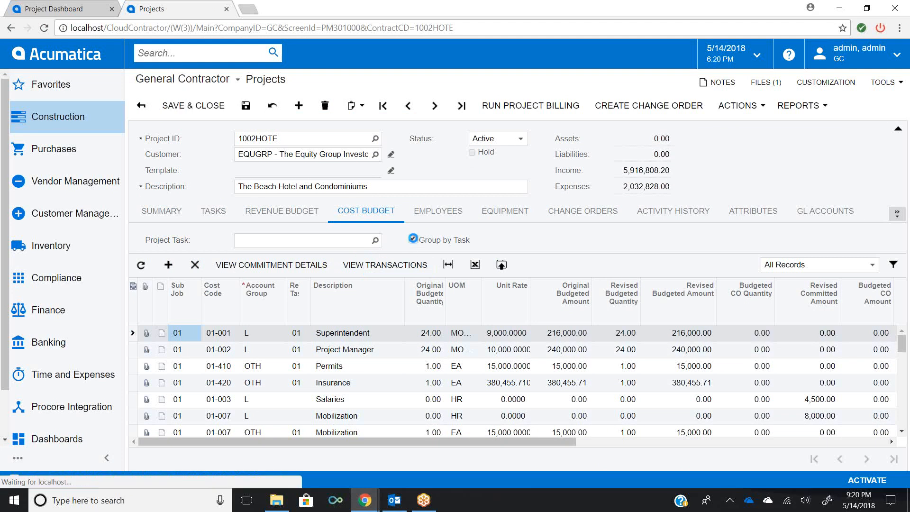
left_click(413, 240)
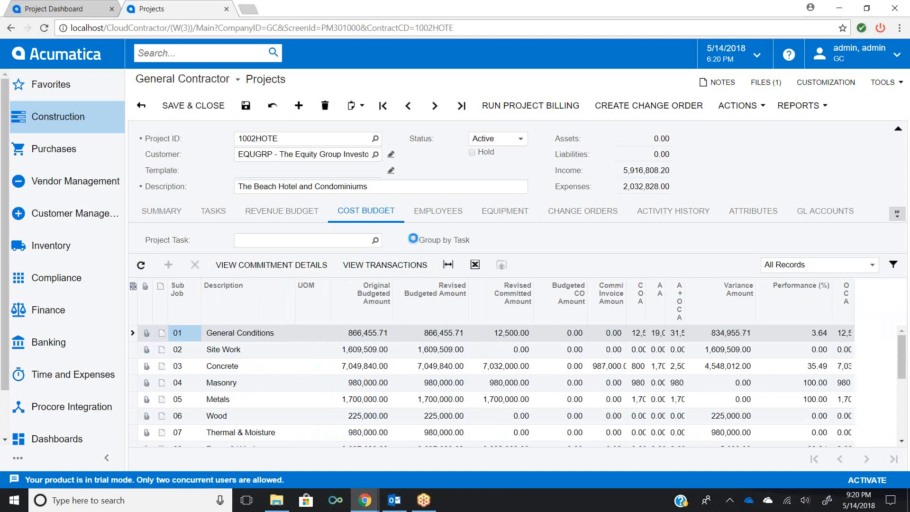
left_click(413, 239)
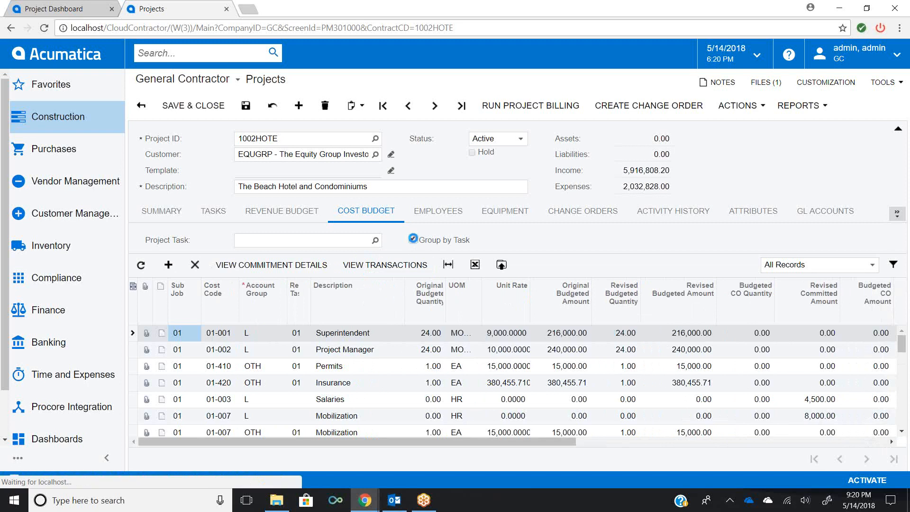
left_click(413, 240)
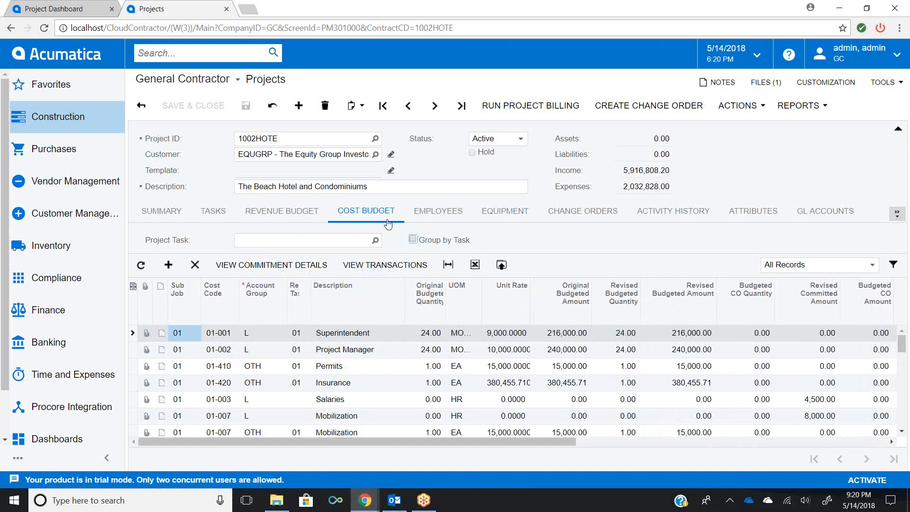
- Review the project's change orders, then open its commitments list
left_click(574, 223)
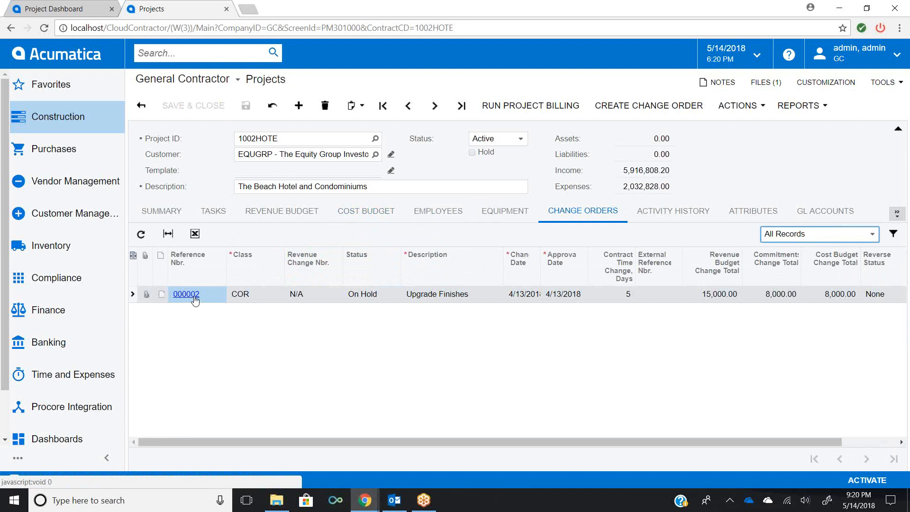
left_click(897, 216)
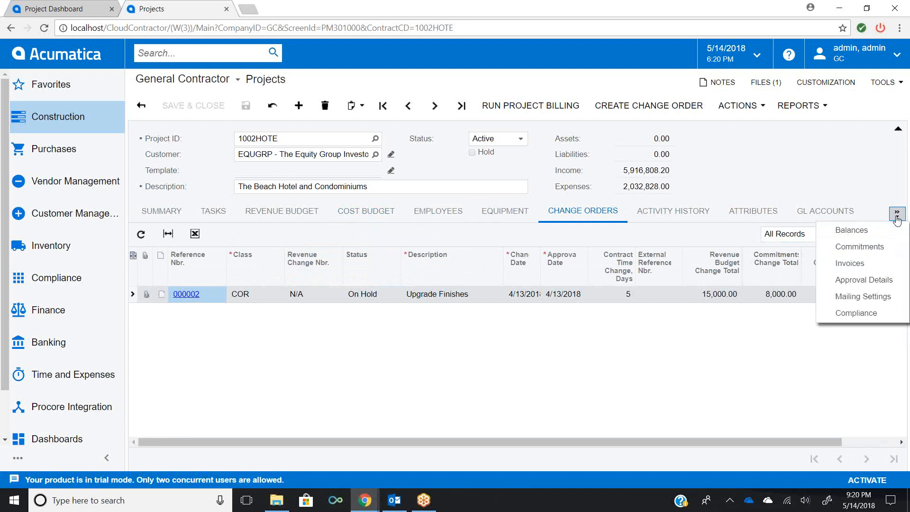
left_click(884, 247)
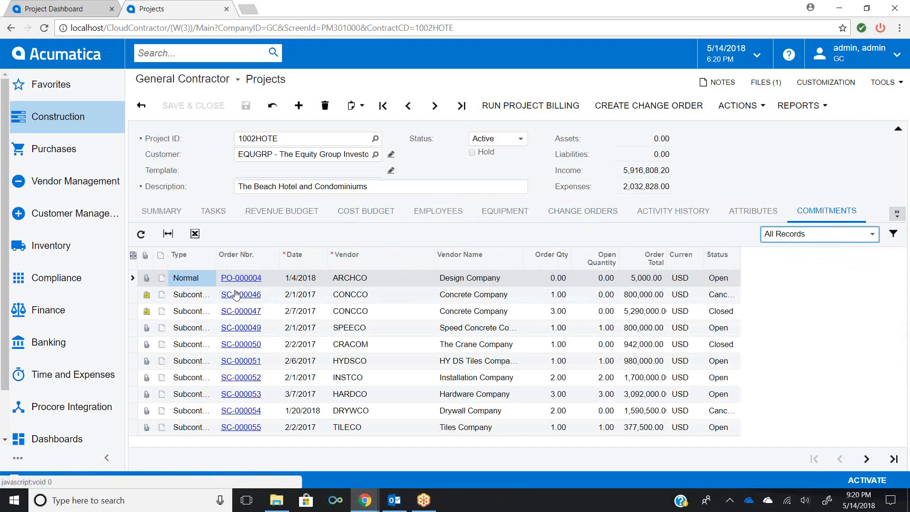
- Open the Subcontract.pdf attached to commitment SC-000046, then close it and the files dialog
left_click(146, 298)
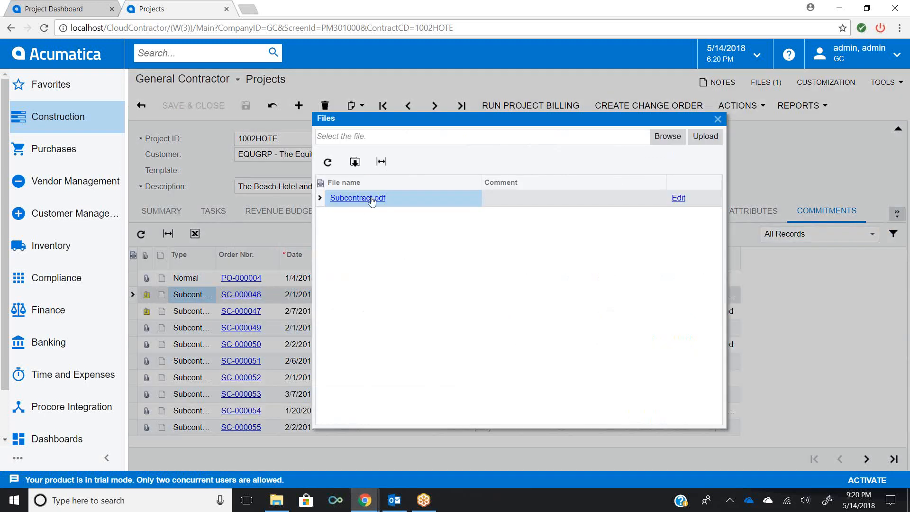
left_click(370, 198)
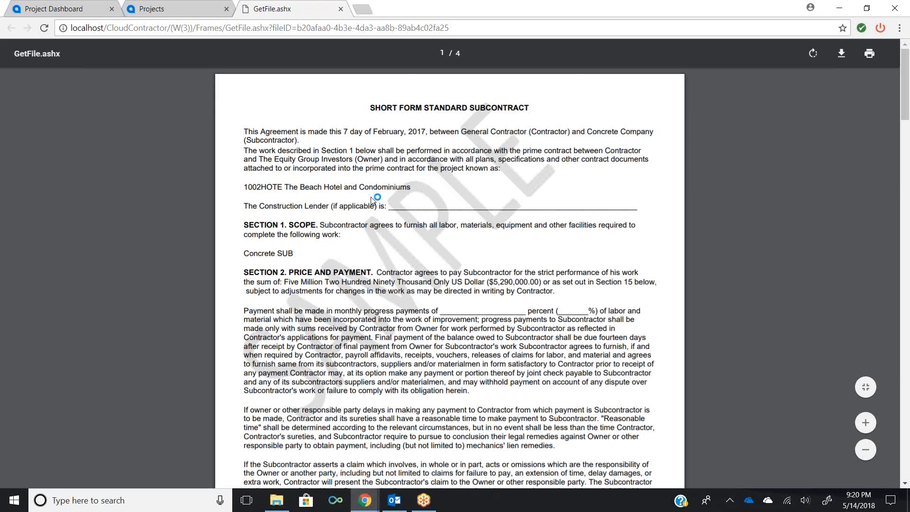
left_click(341, 9)
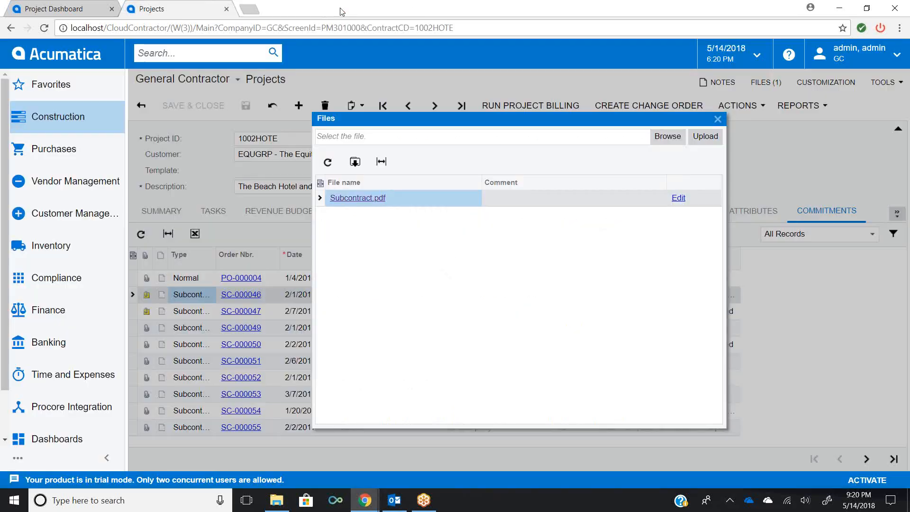
left_click(718, 119)
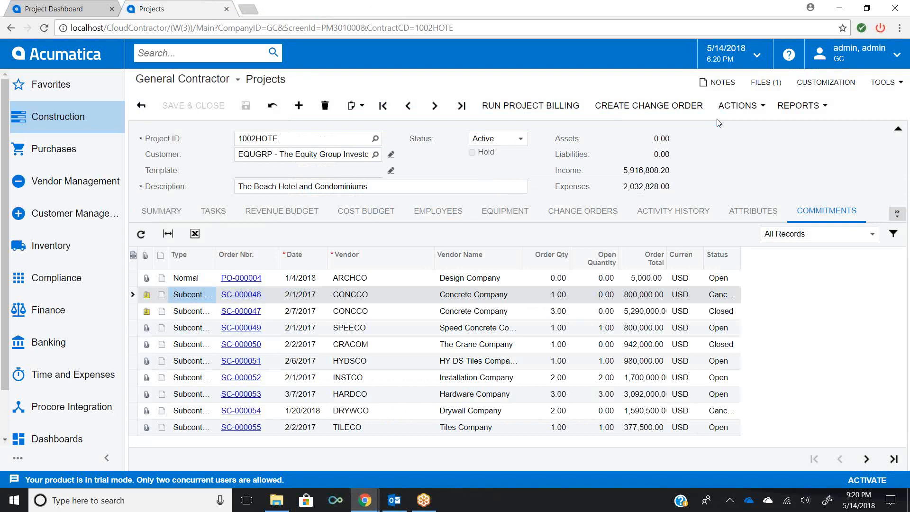
- Open the project's Balances tab and scroll across its budget, committed and actual amount columns
left_click(898, 215)
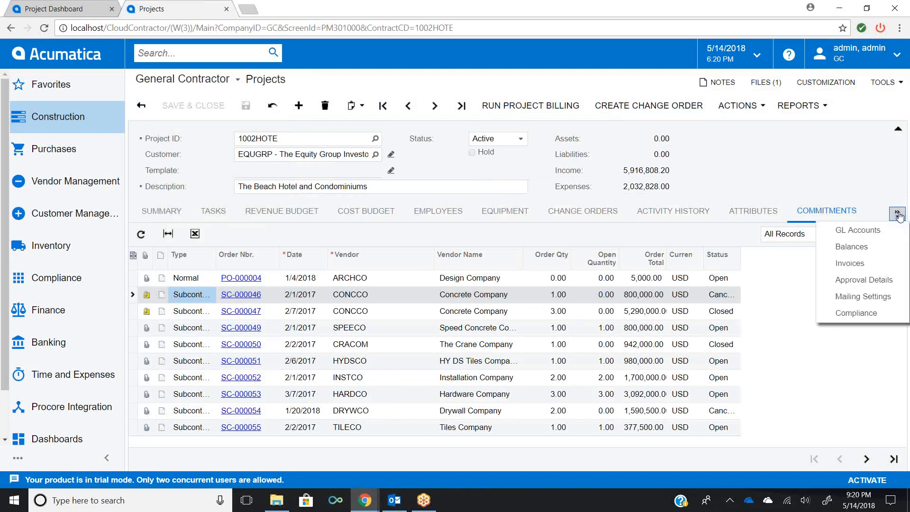
left_click(871, 255)
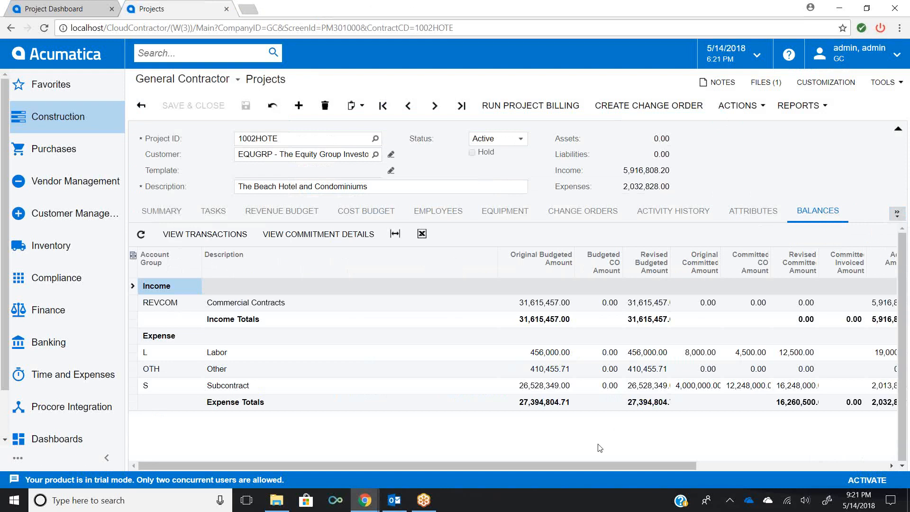
left_click_drag(591, 464, 784, 455)
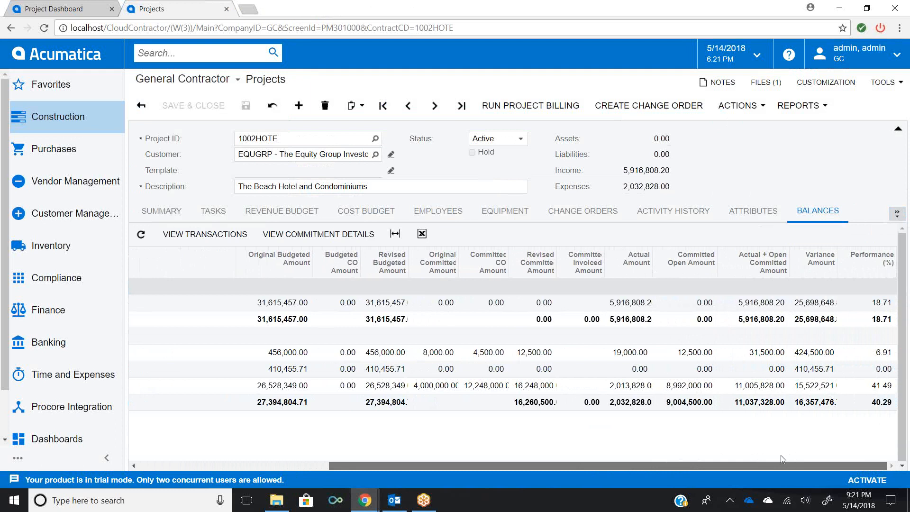
left_click_drag(781, 455, 631, 429)
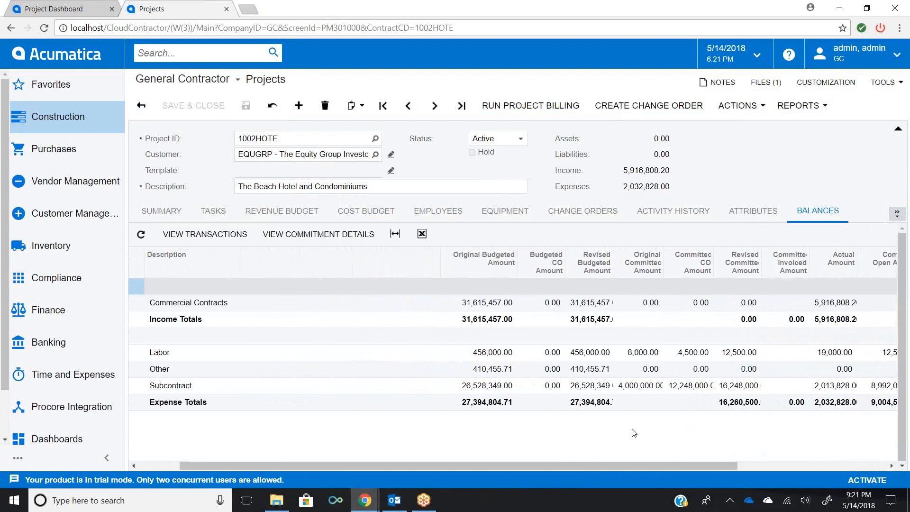
left_click_drag(566, 468, 488, 464)
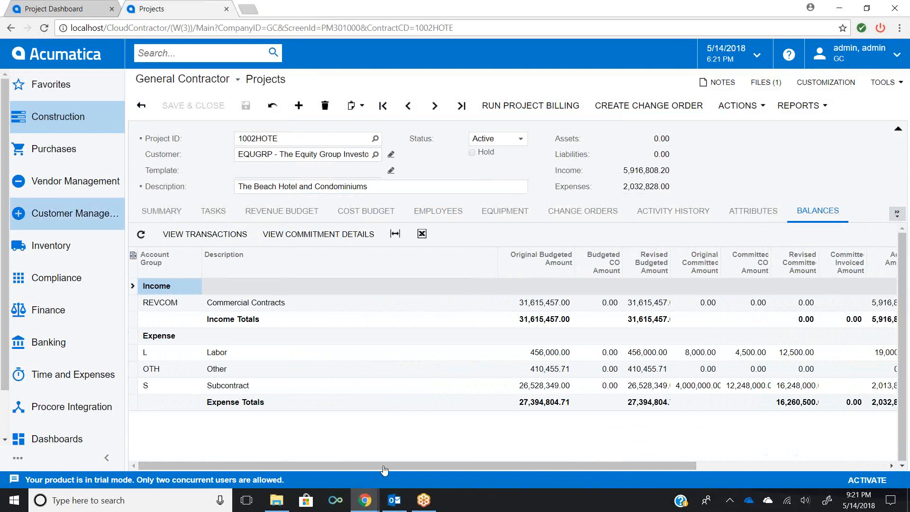
- Close the project tab and open the Purchase Orders list
left_click(71, 54)
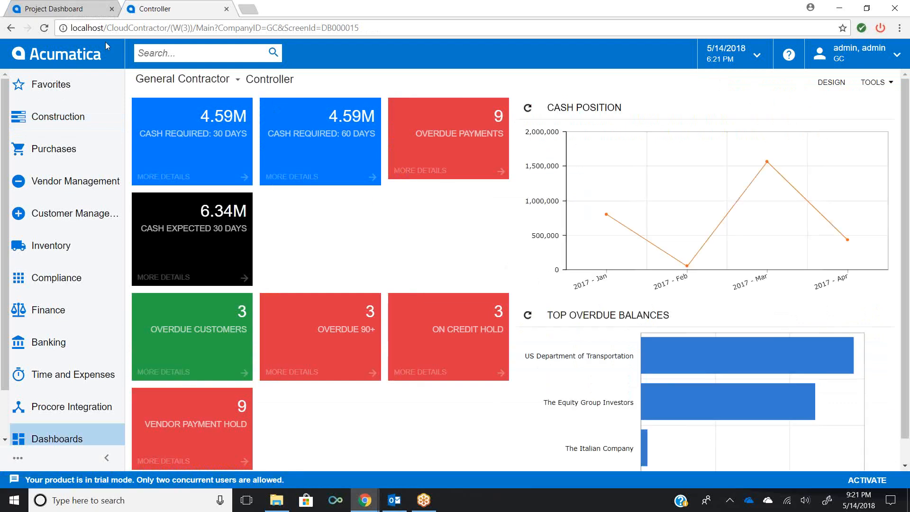
left_click(227, 9)
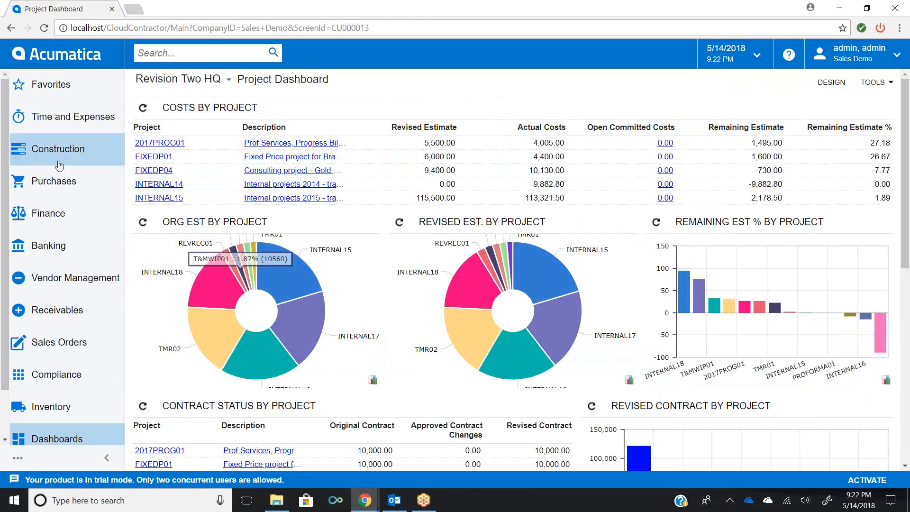
left_click(40, 187)
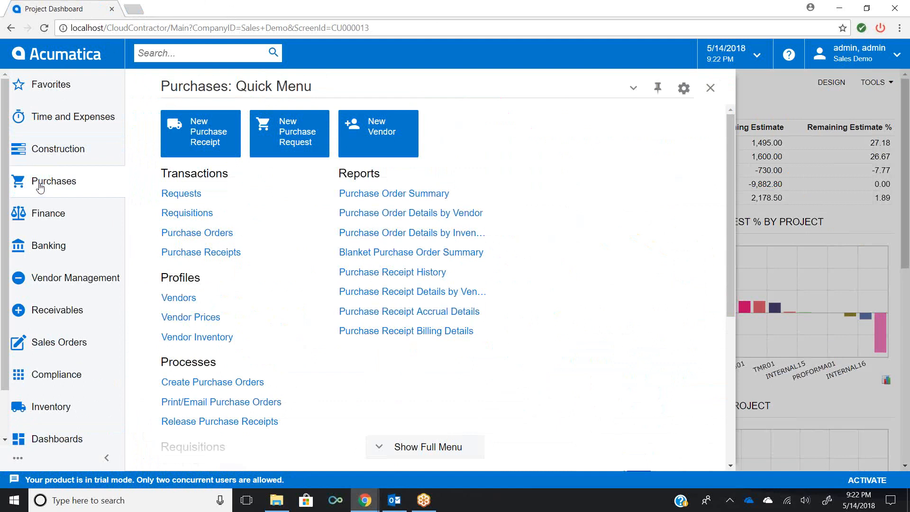
left_click(228, 235)
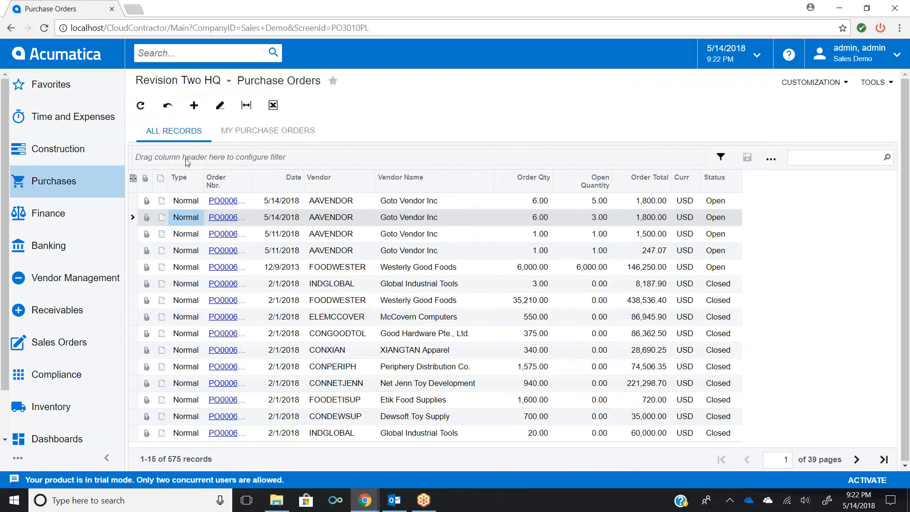
- Search the purchase orders list for "eti", then clear the search
left_click(795, 158)
type("g")
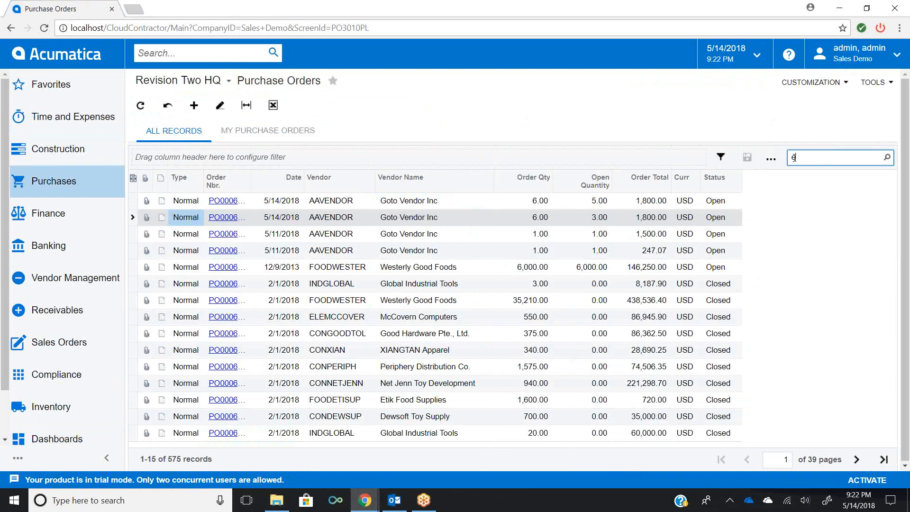
type("tk")
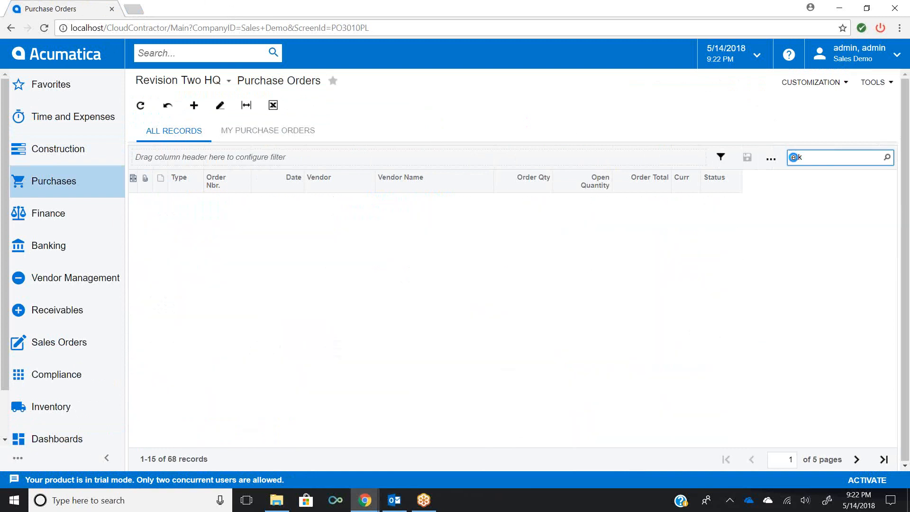
key("BackSpace")
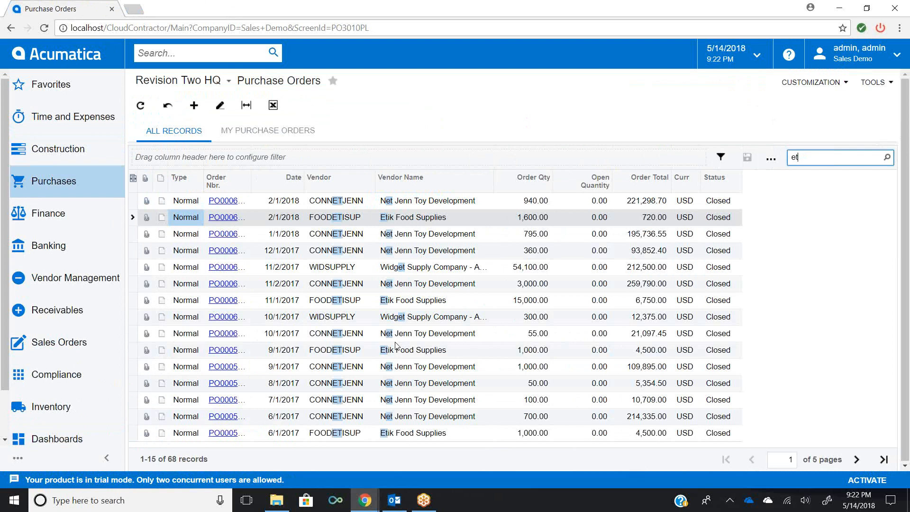
type("i")
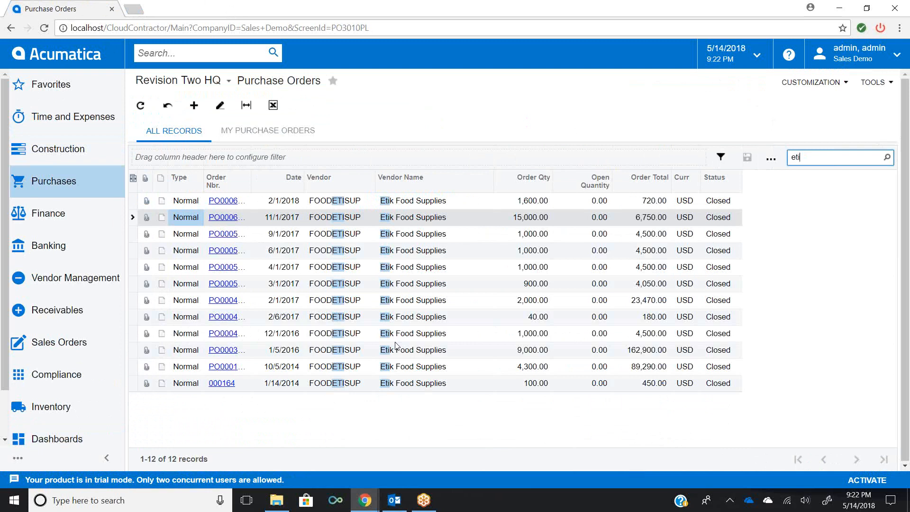
key("BackSpace")
key("BackSpace")
key("BackSpace")
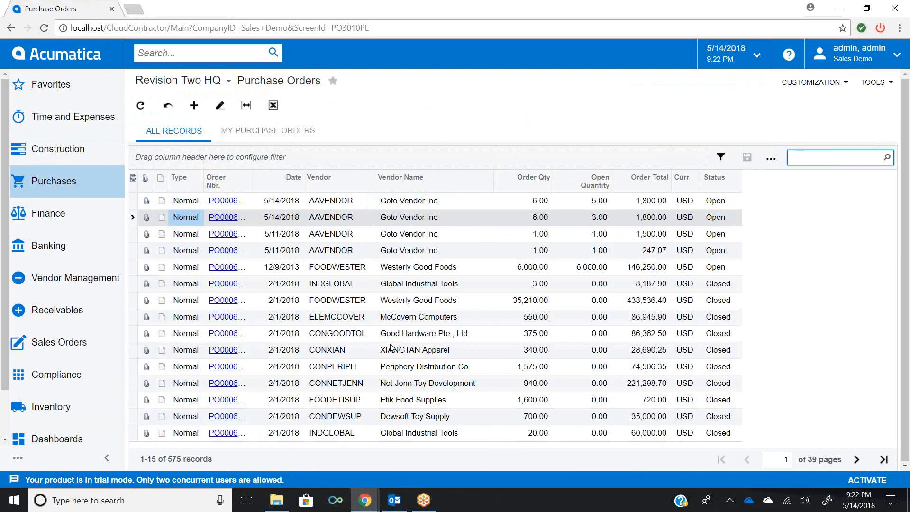
- Create a new purchase order for vendor AAVENDOR - Goto Vendor Inc
left_click(194, 106)
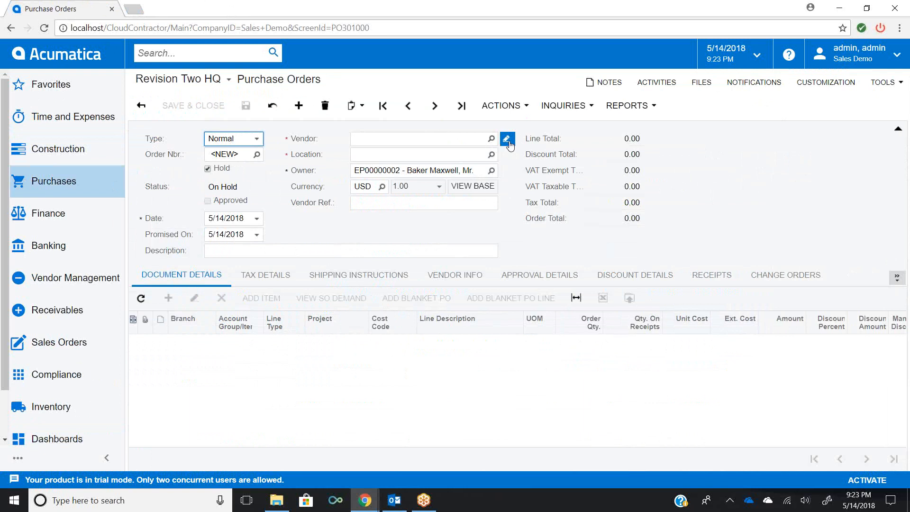
left_click(456, 141)
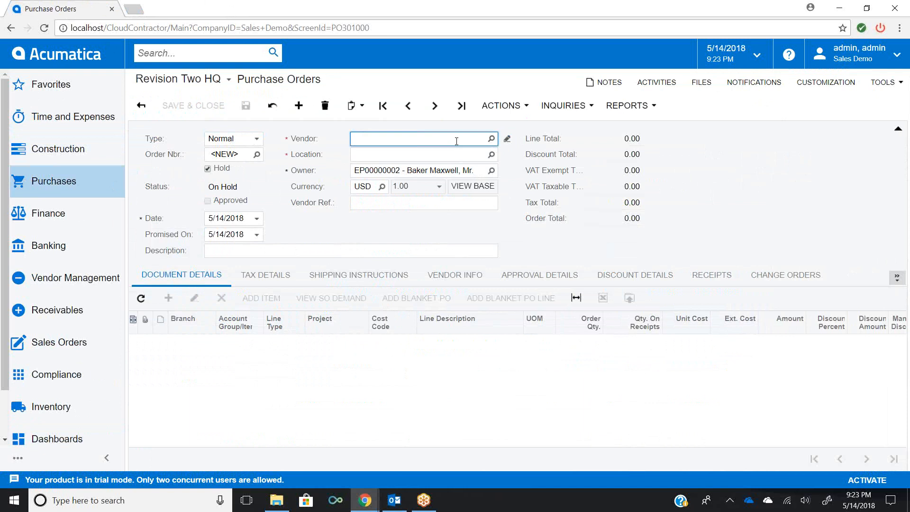
type("goto")
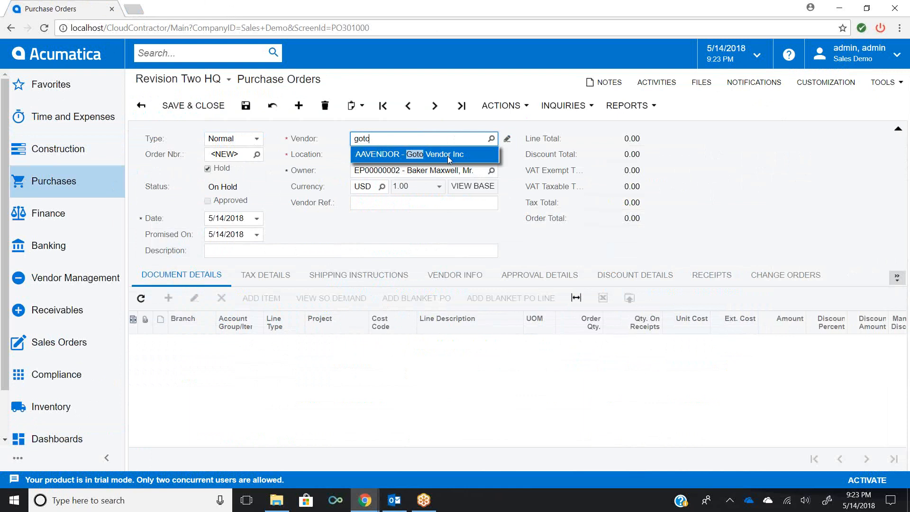
left_click(447, 154)
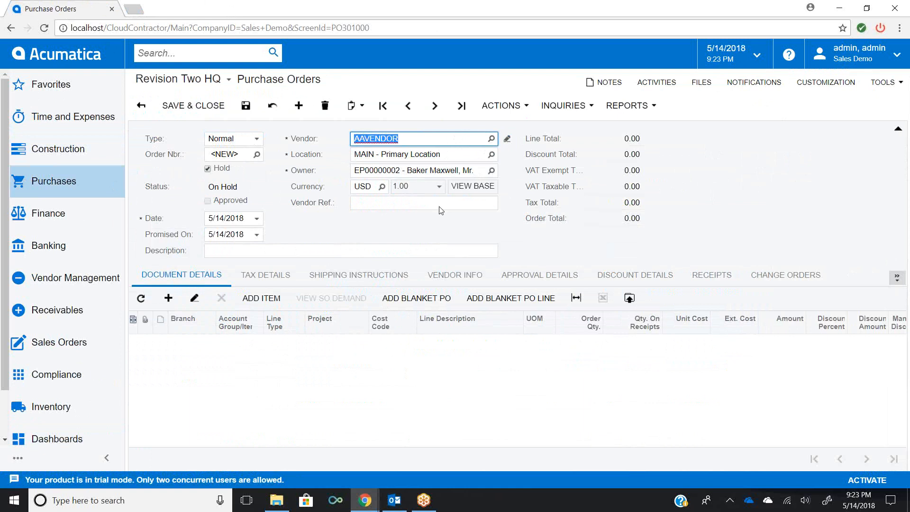
- Set the purchase order description to Dumpster Rental
left_click(342, 253)
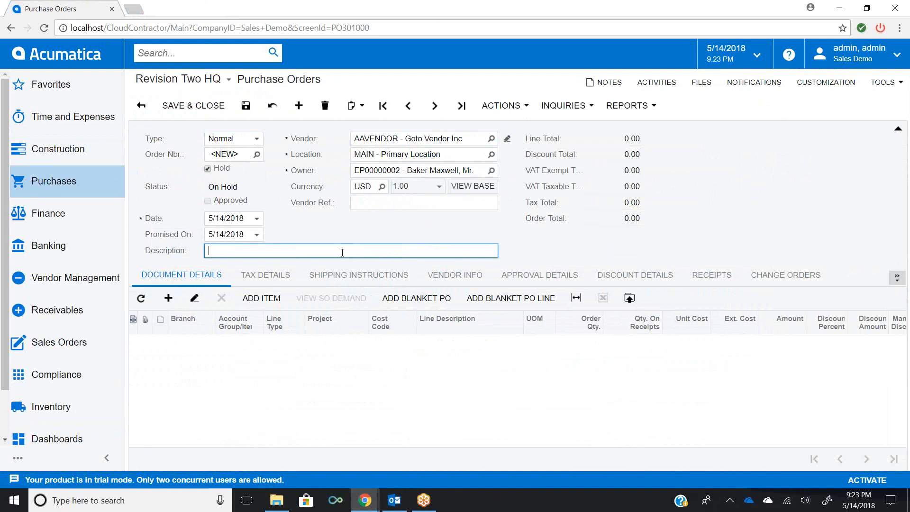
type("Dumps")
type("ter Rental")
- Add a purchase order line for branch HQ with the DUMPSTER - Dumpster Rental item
left_click(168, 299)
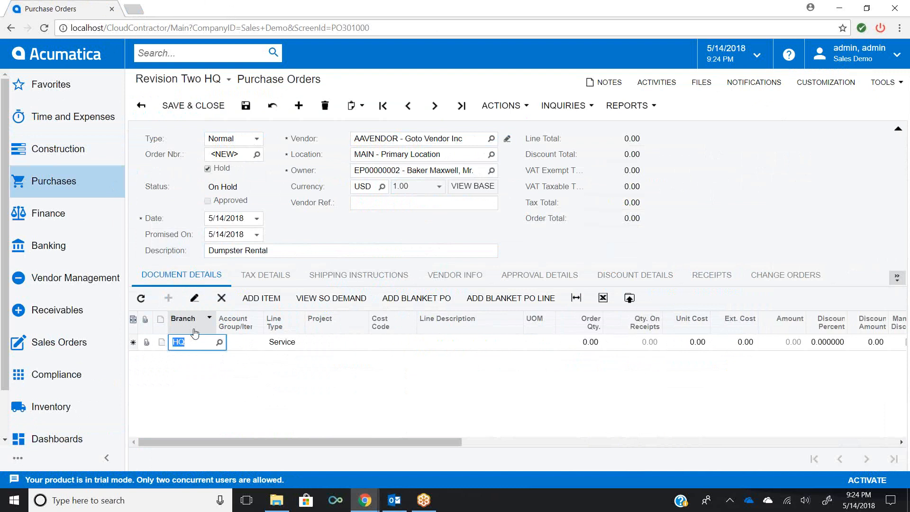
key("Tab")
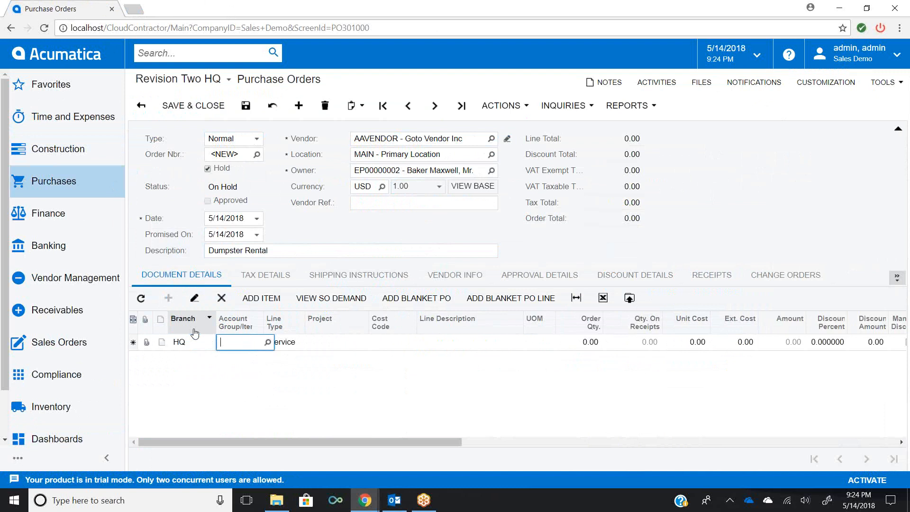
type("dump")
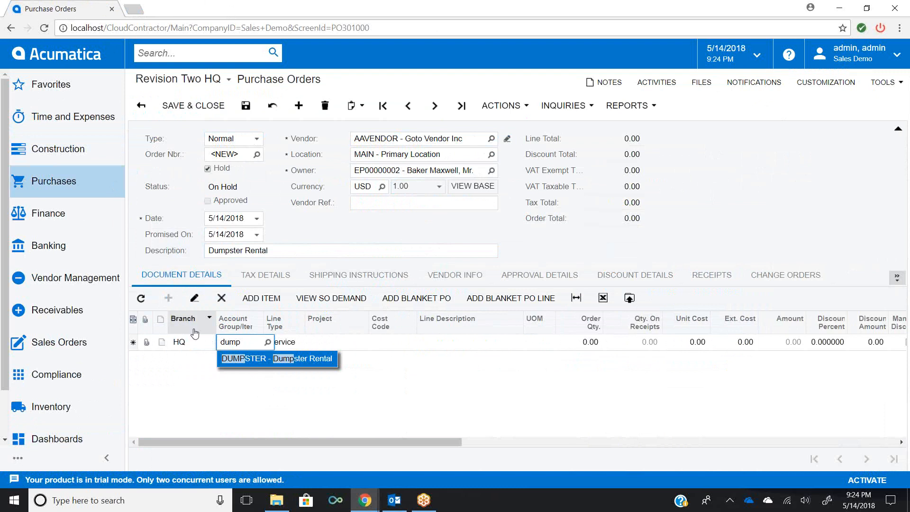
left_click(261, 359)
key("Tab")
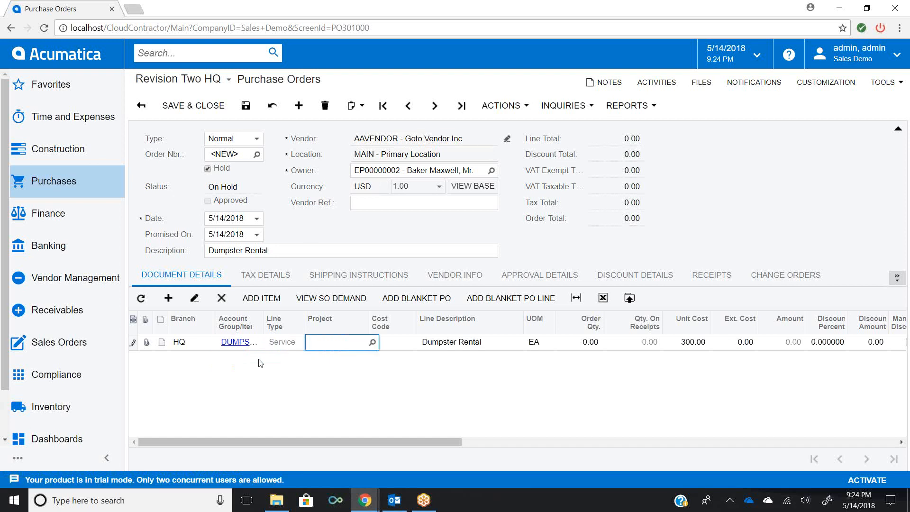
left_click(260, 346)
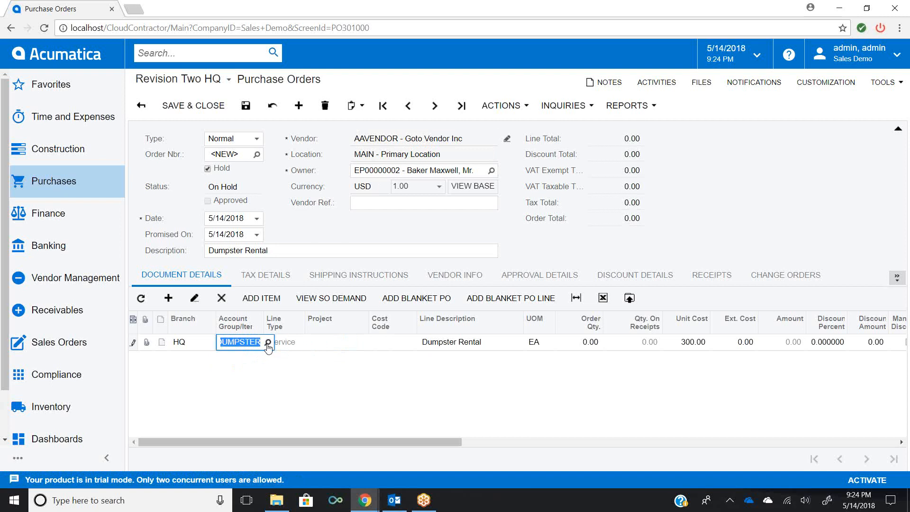
- Set the dumpster line's project to X
left_click(268, 344)
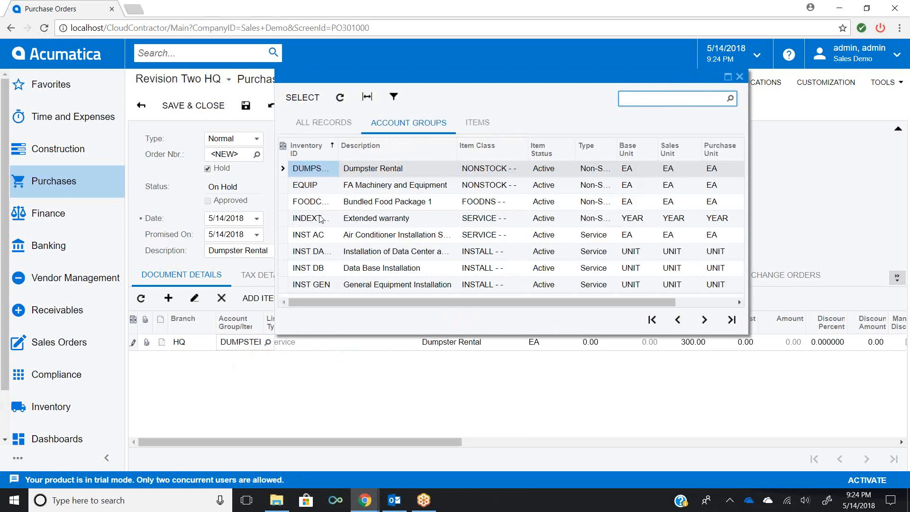
left_click(739, 78)
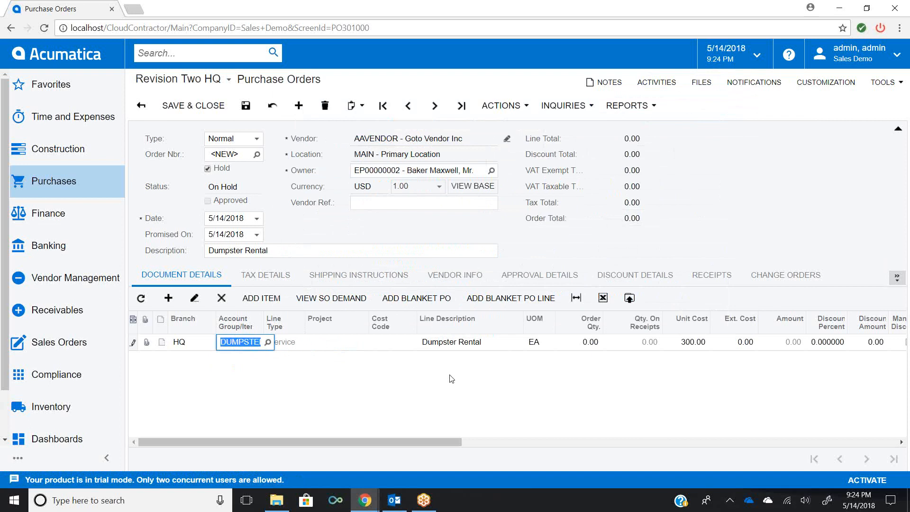
key("Tab")
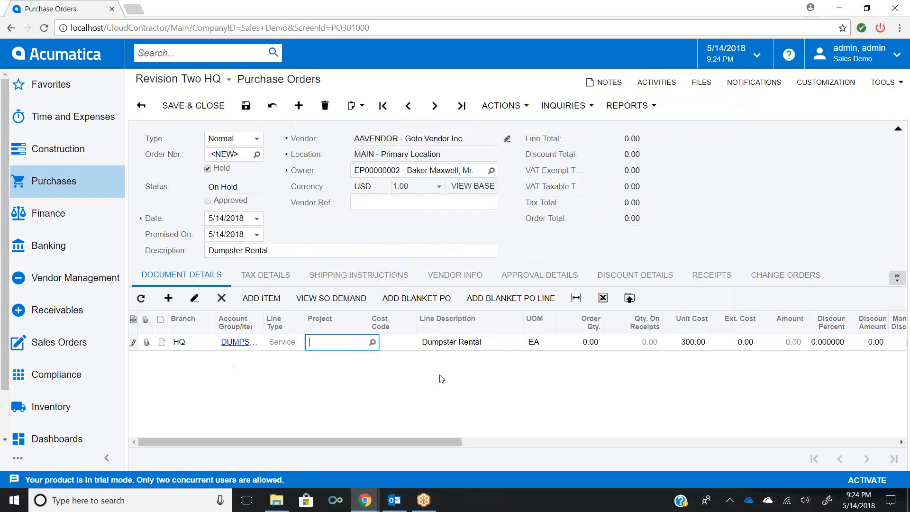
type("x")
left_click(416, 349)
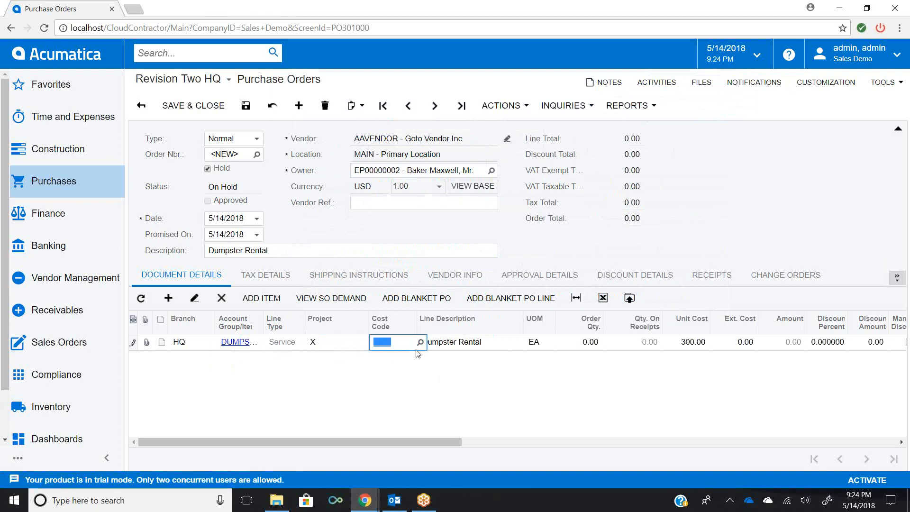
key("Tab")
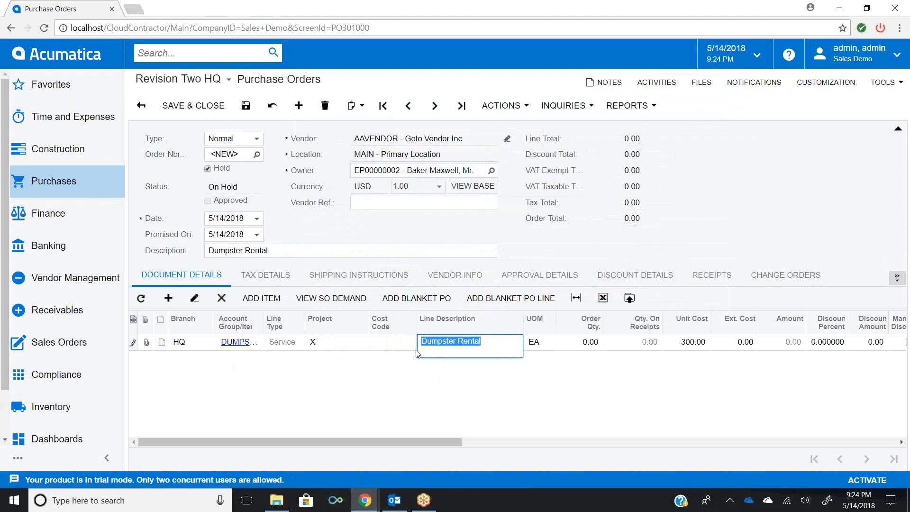
- Set the line's order quantity to 6 and save the purchase order
key("Tab")
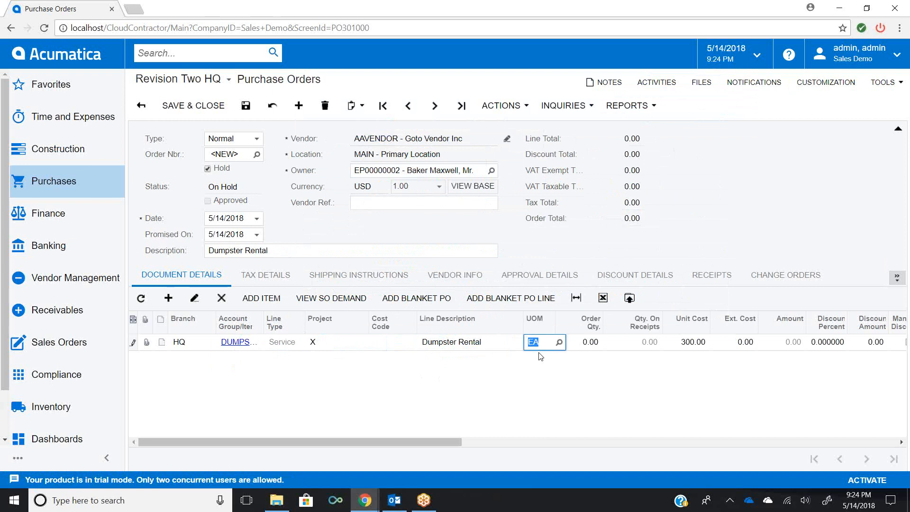
key("Tab")
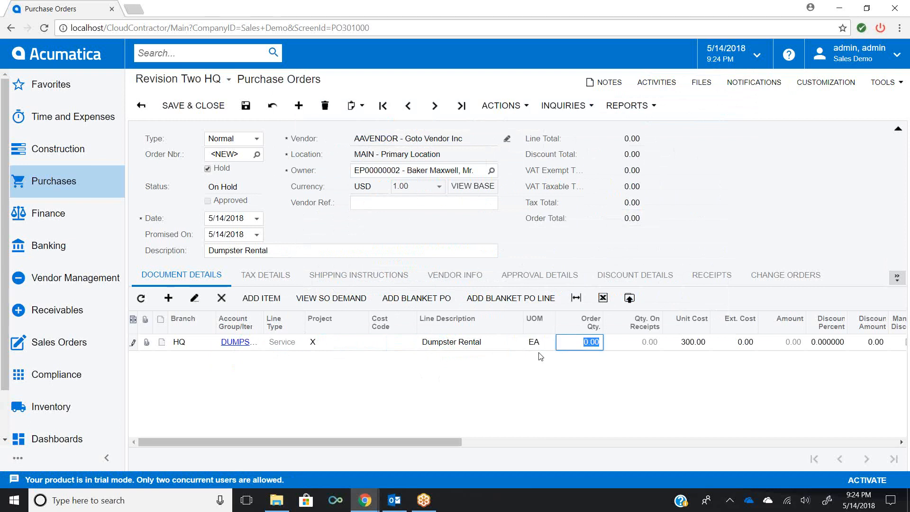
type("6")
left_click(707, 345)
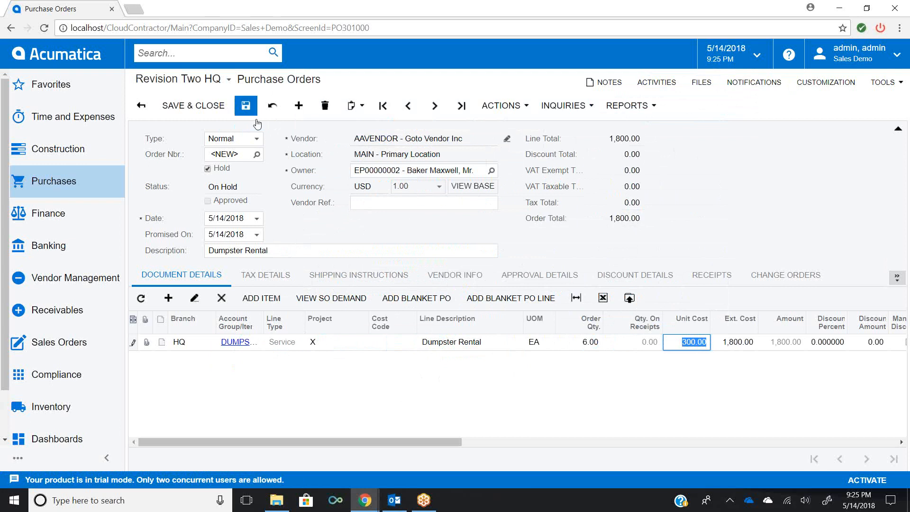
left_click(246, 108)
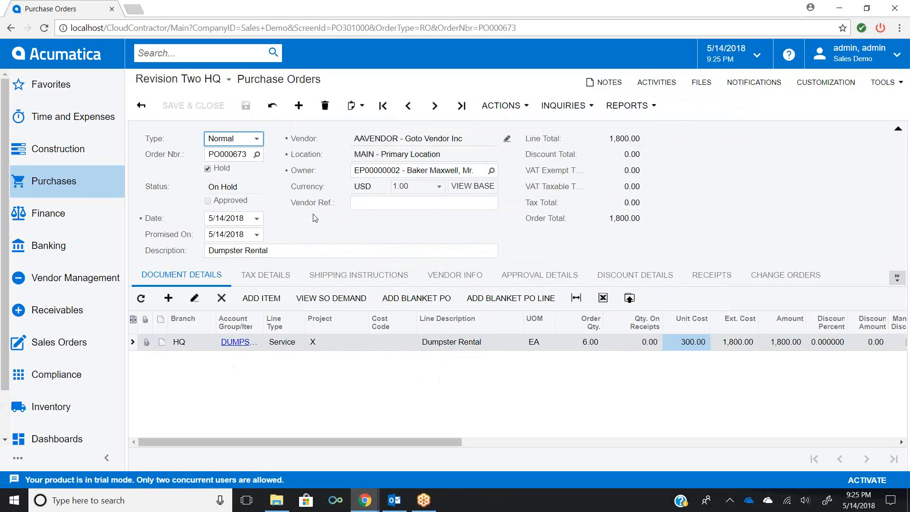
- Release the purchase order from hold, save it, and open its list of actions
left_click(207, 170)
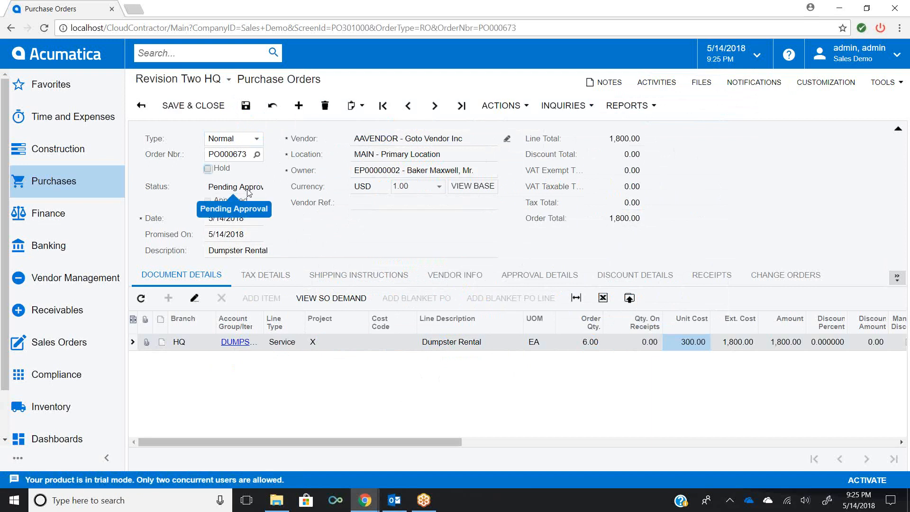
left_click(245, 108)
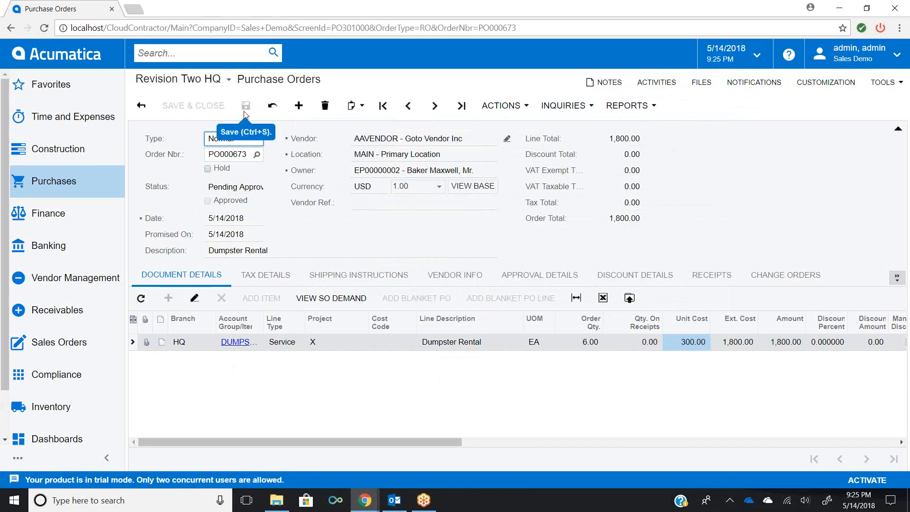
left_click(501, 106)
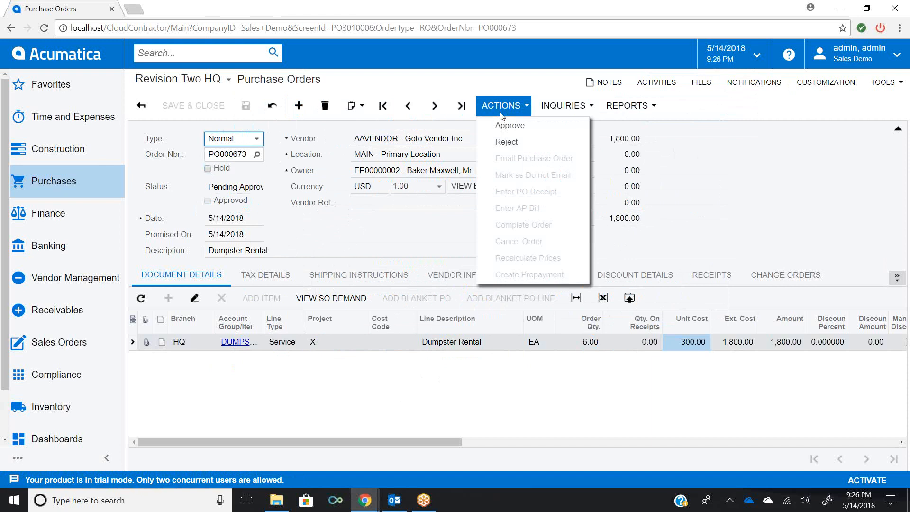
- Put the purchase order back on hold, save it, and check which actions are available
left_click(208, 169)
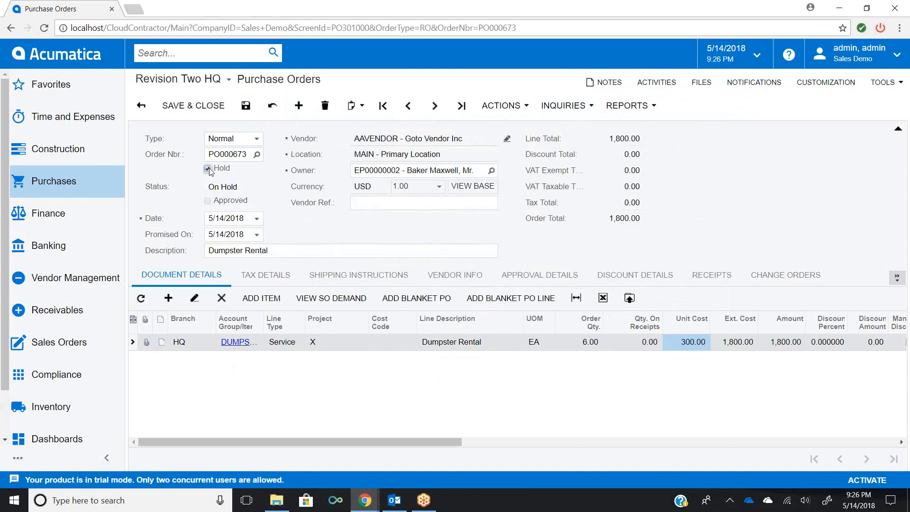
left_click(245, 106)
left_click(516, 104)
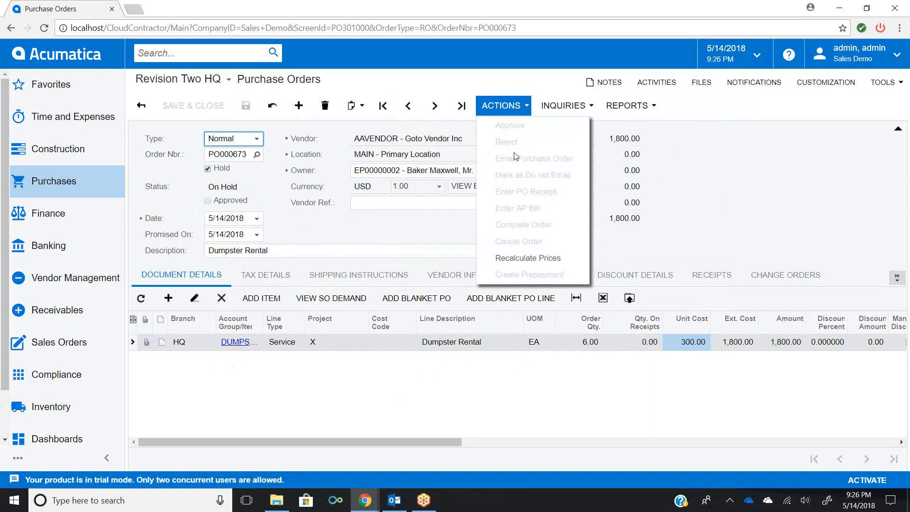
left_click(505, 115)
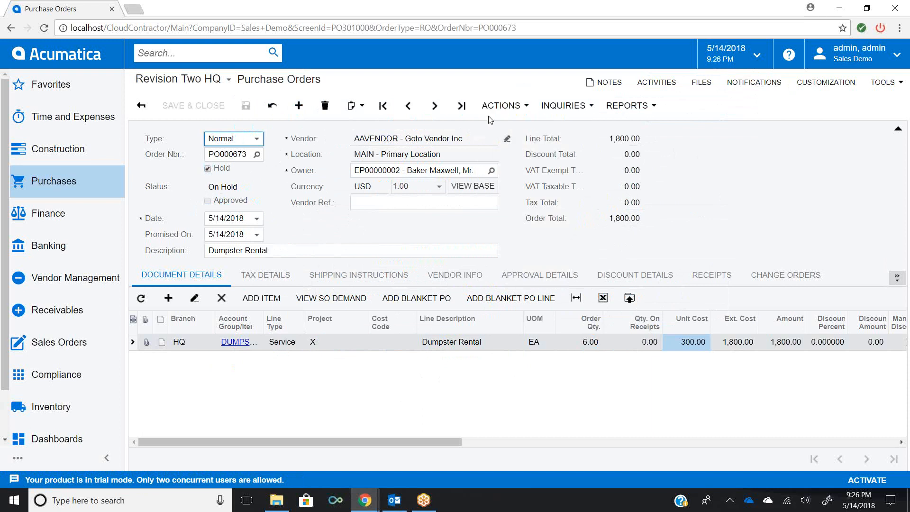
- Release the purchase order from hold again and save it
left_click(208, 169)
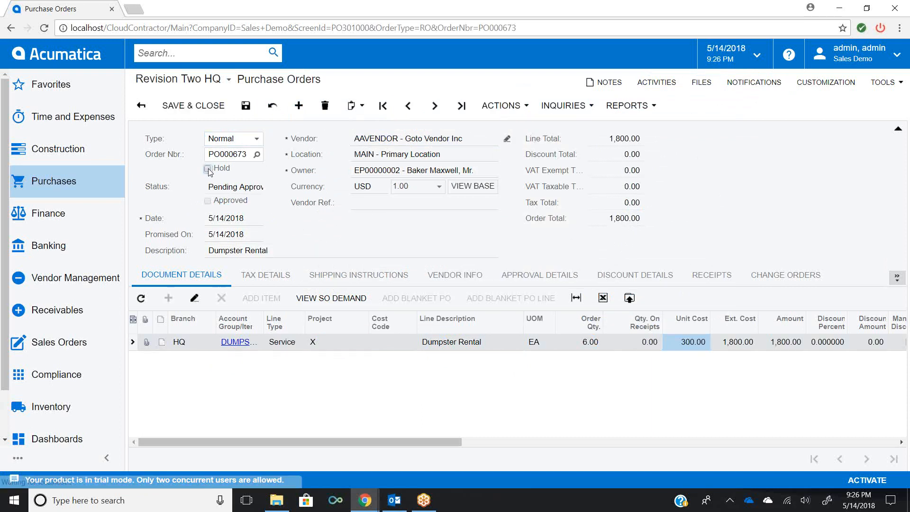
left_click(246, 109)
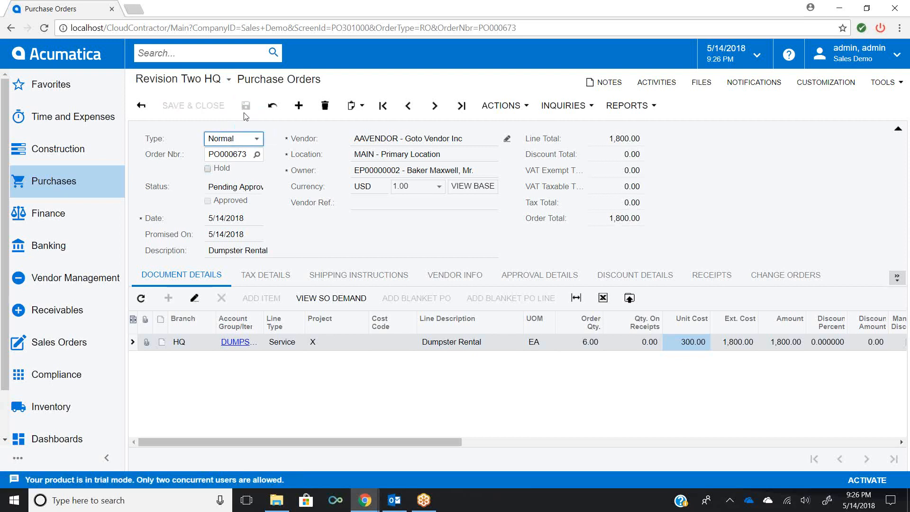
left_click(492, 112)
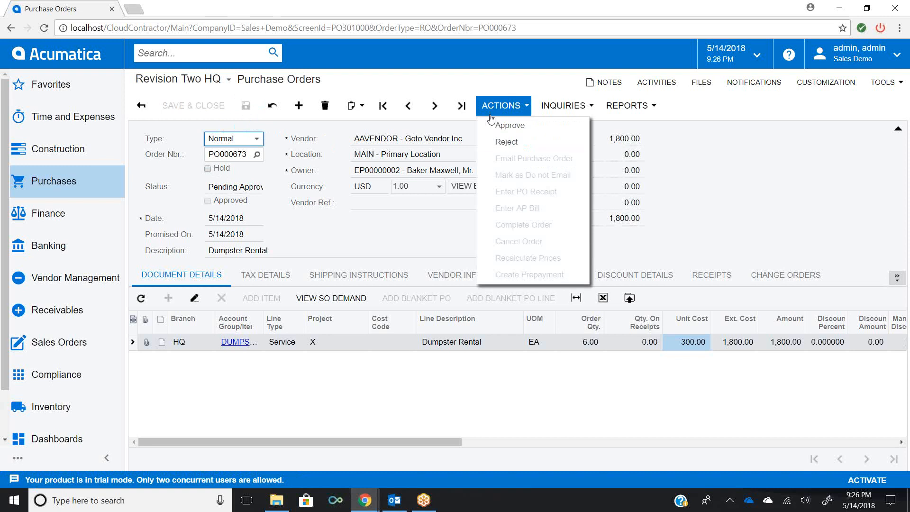
left_click(490, 115)
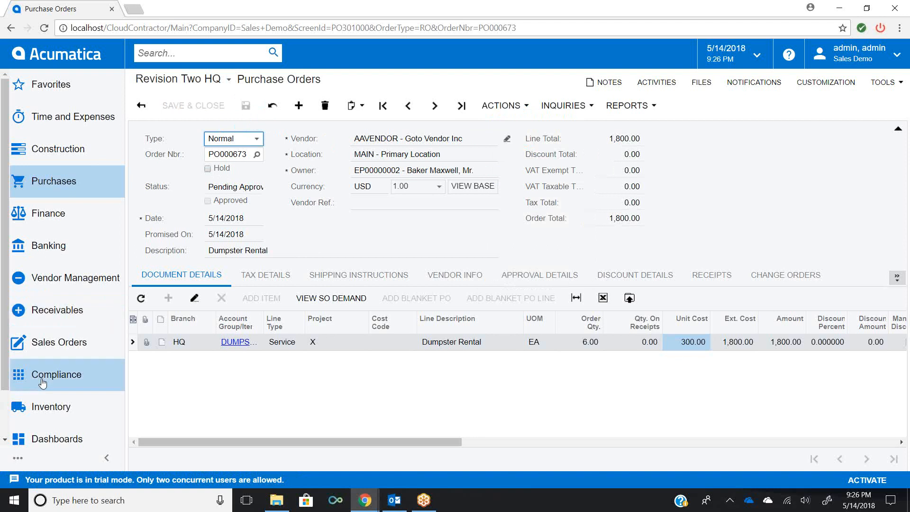
- Open the Purchasing Manager dashboard and its list of POs pending approval
left_click(46, 439)
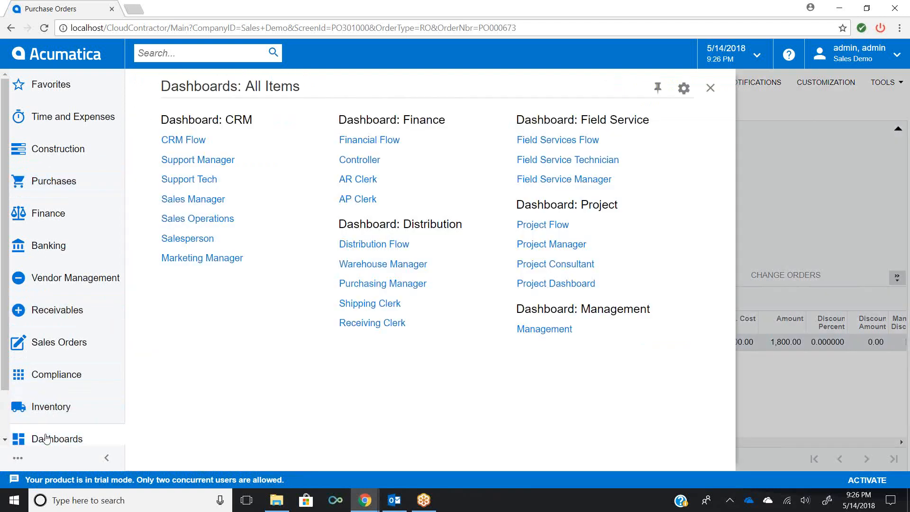
left_click(359, 284)
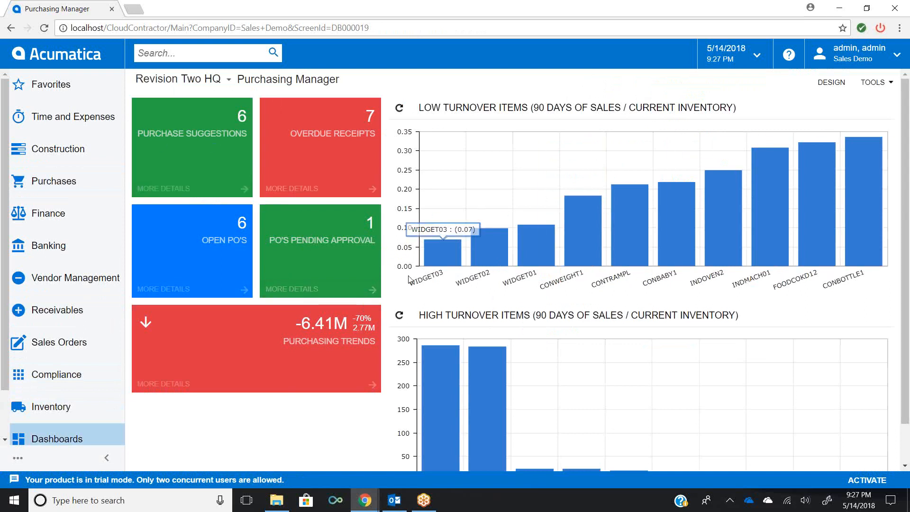
left_click(302, 252)
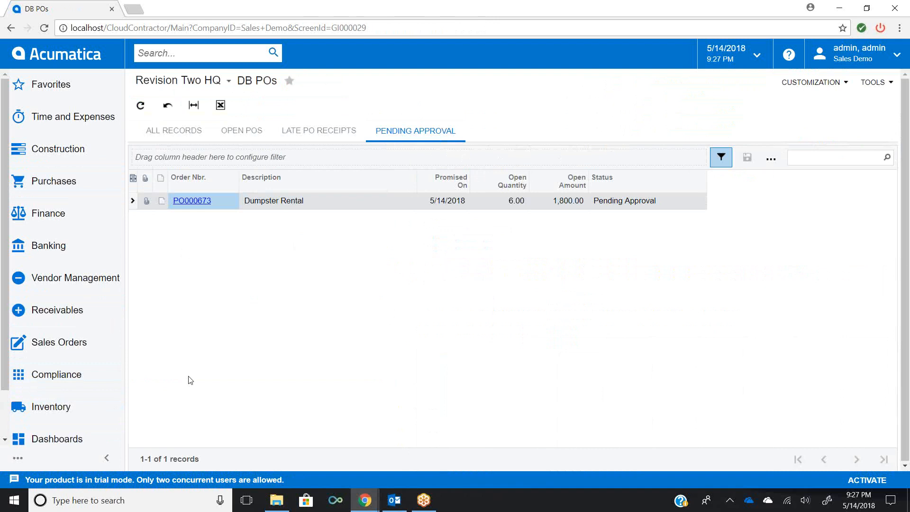
- Open the Dumpster Rental purchase order PO000673 from the list and approve it
left_click(201, 203)
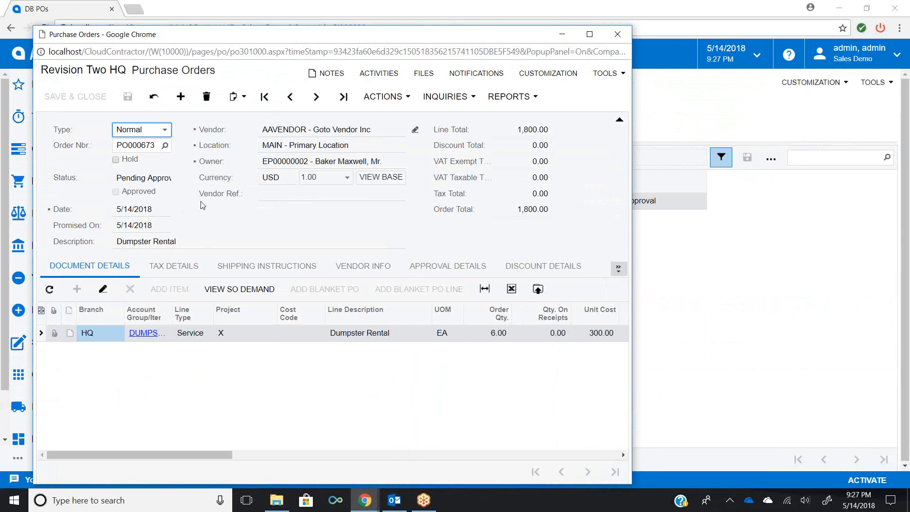
left_click(390, 99)
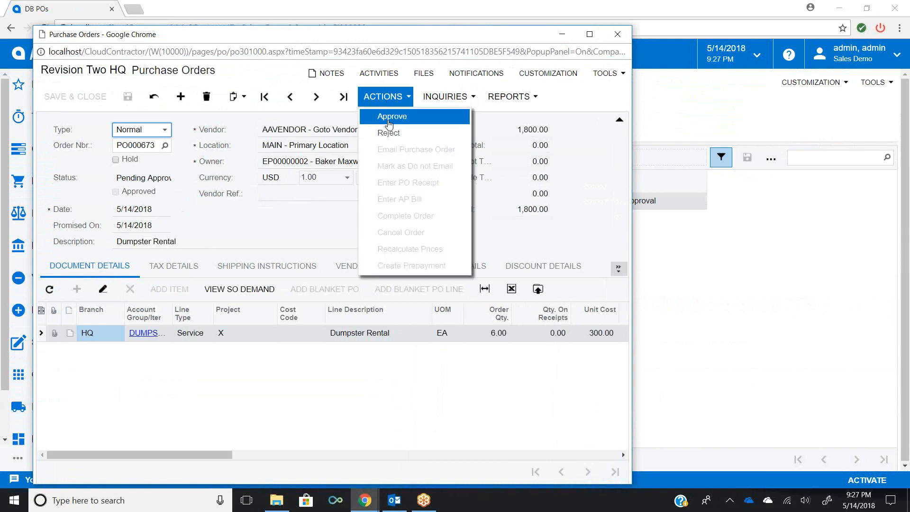
left_click(389, 118)
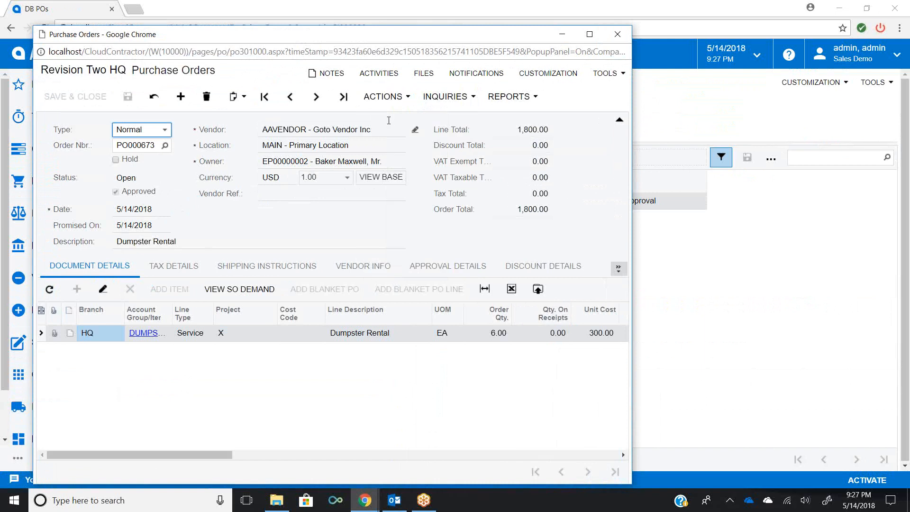
- Check the order's approval details and email the purchase order to the vendor
left_click(437, 268)
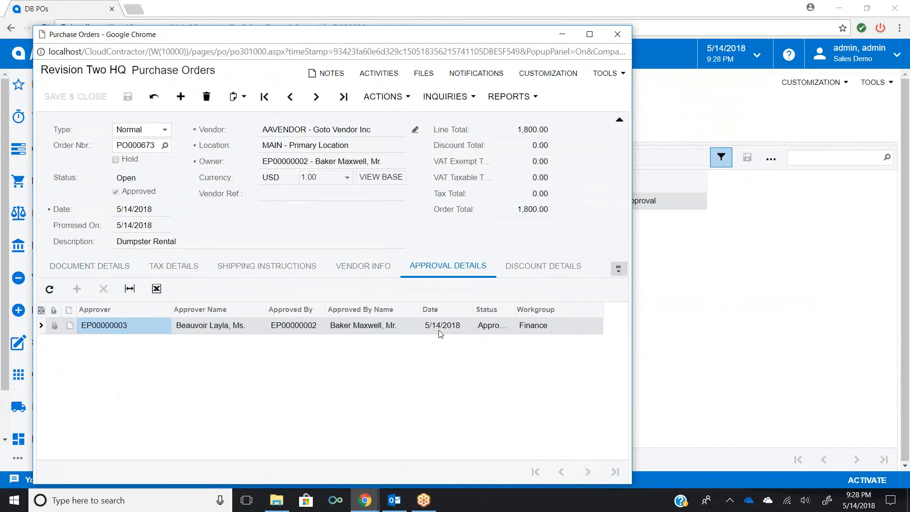
left_click(393, 109)
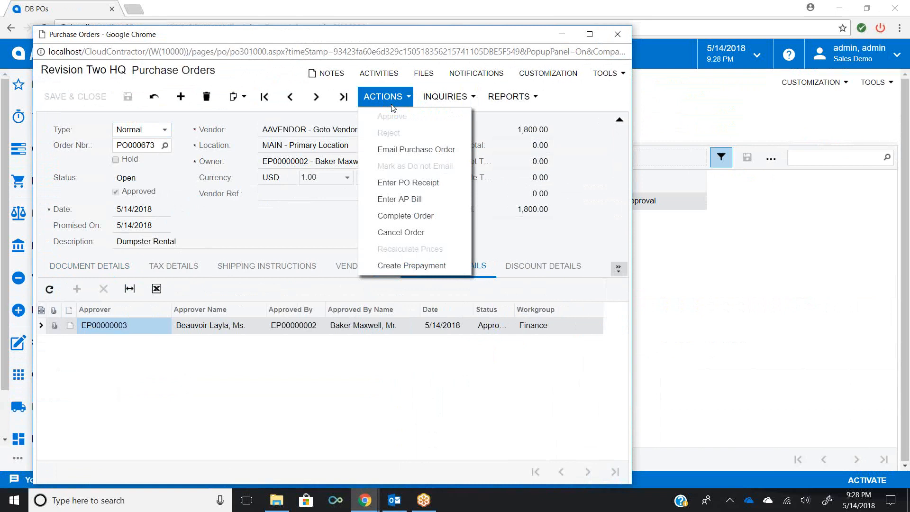
left_click(394, 157)
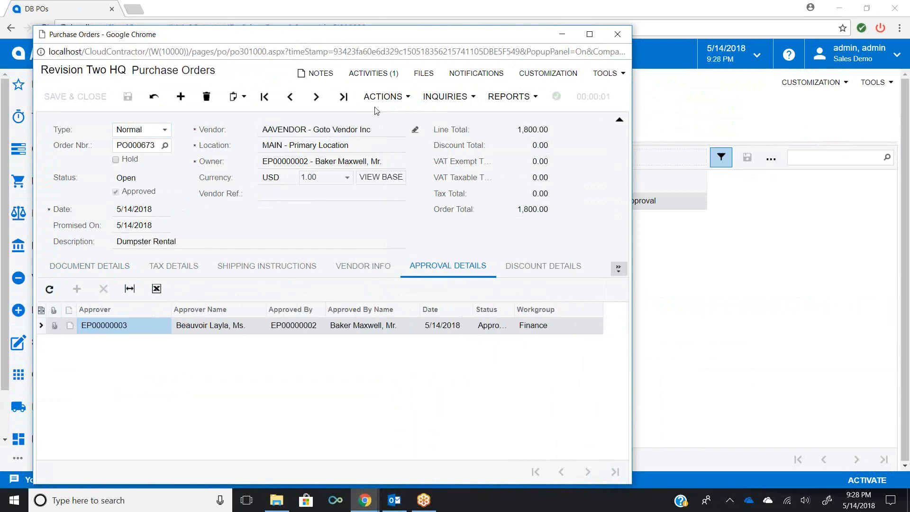
- Open the order's email activity and view its attached PurchaseOrder.pdf file
left_click(377, 82)
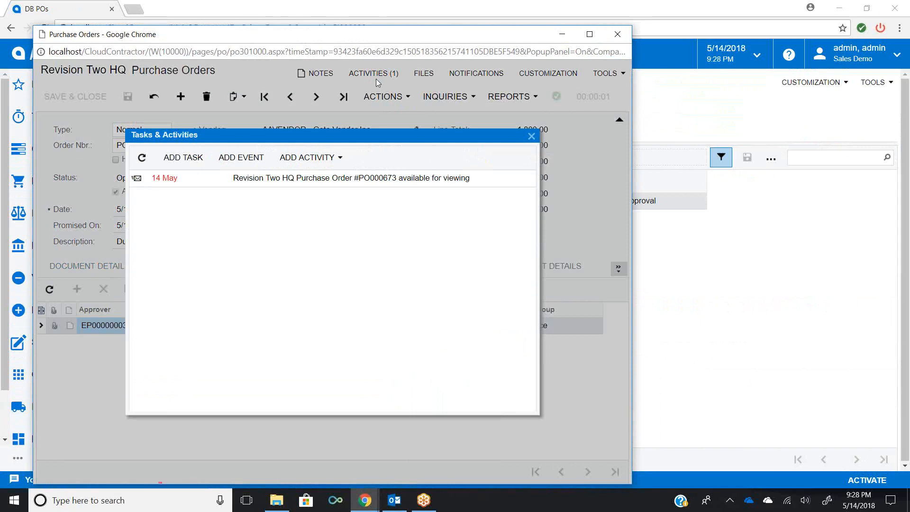
left_click(318, 185)
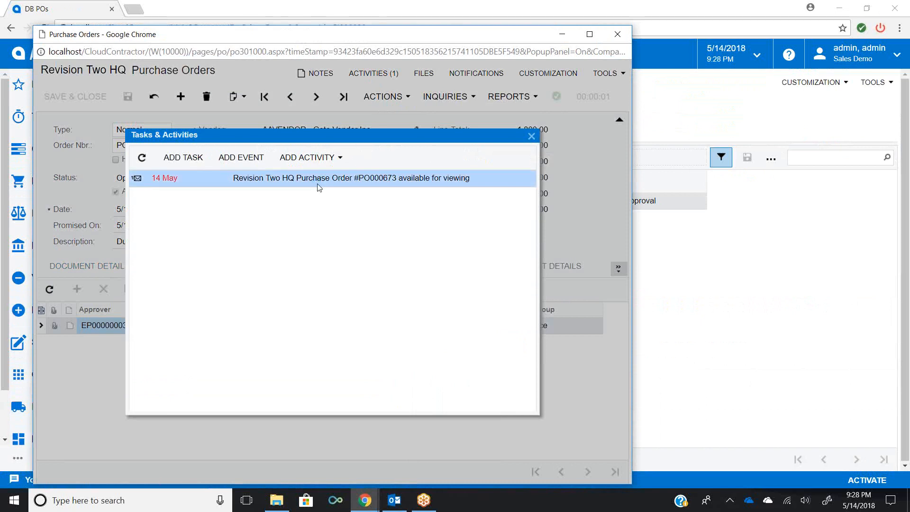
double_click(276, 181)
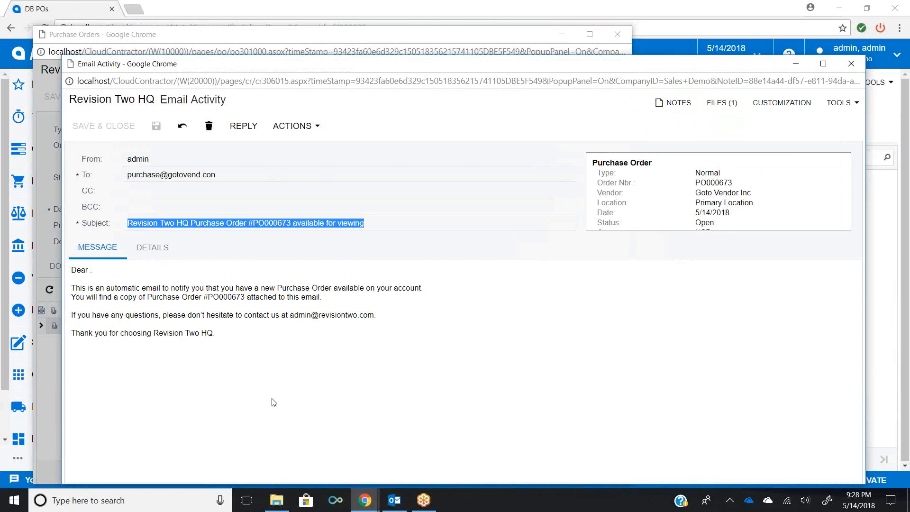
left_click(717, 108)
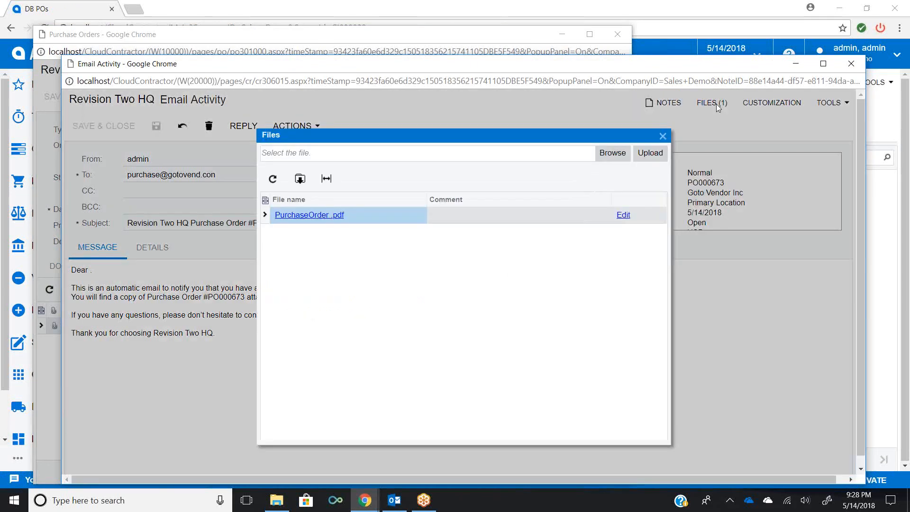
left_click(326, 221)
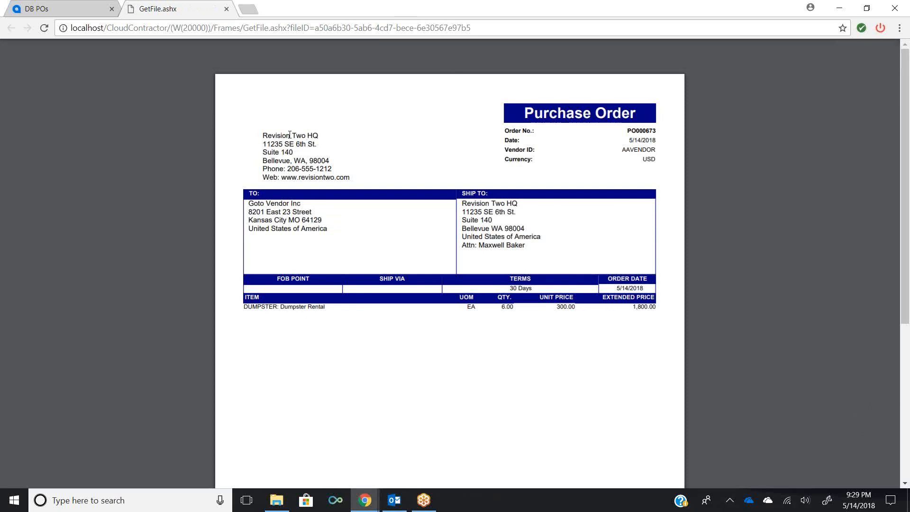
- Close the PDF tab and reopen purchase order PO000673 from the pending approval list
left_click(227, 10)
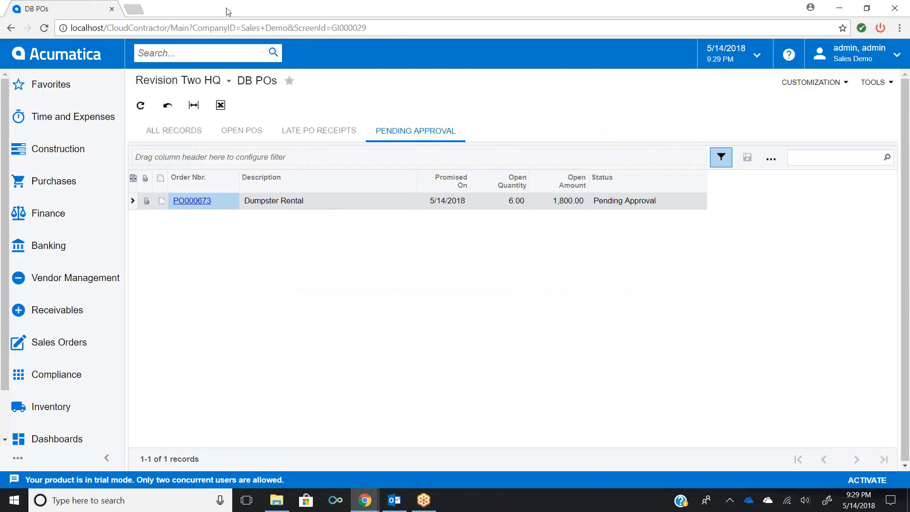
left_click(192, 201)
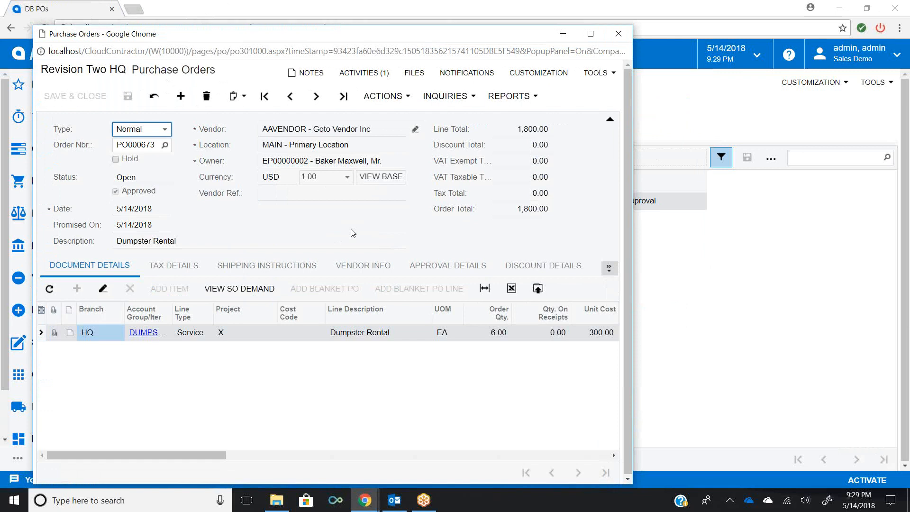
- Create an AP bill from purchase order PO000673
left_click_drag(335, 41, 530, 50)
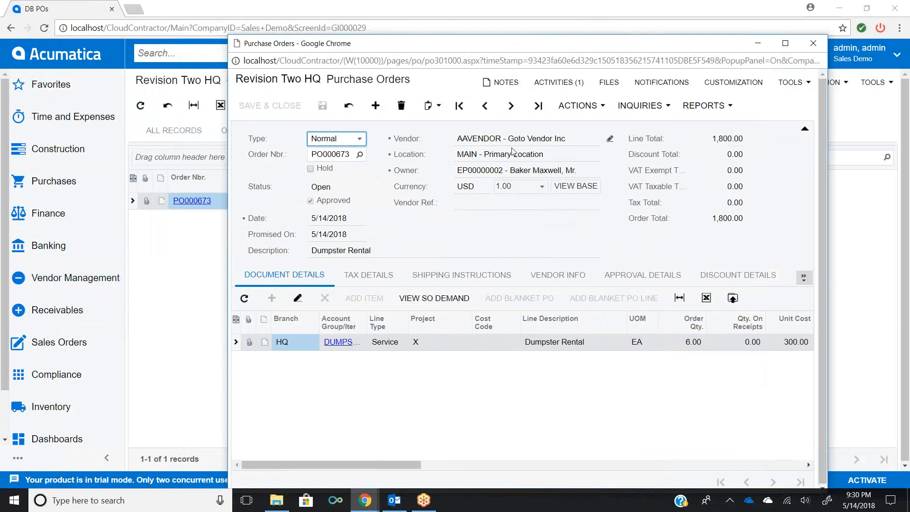
left_click(576, 110)
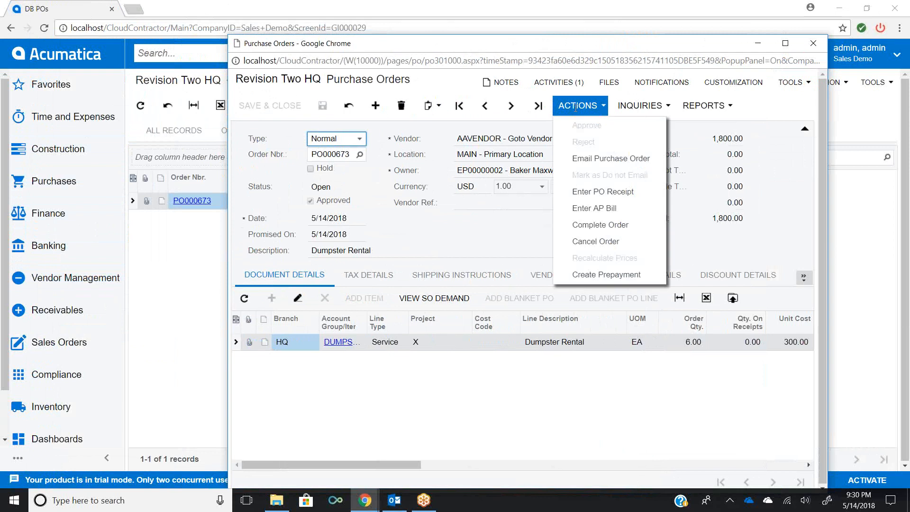
left_click(587, 212)
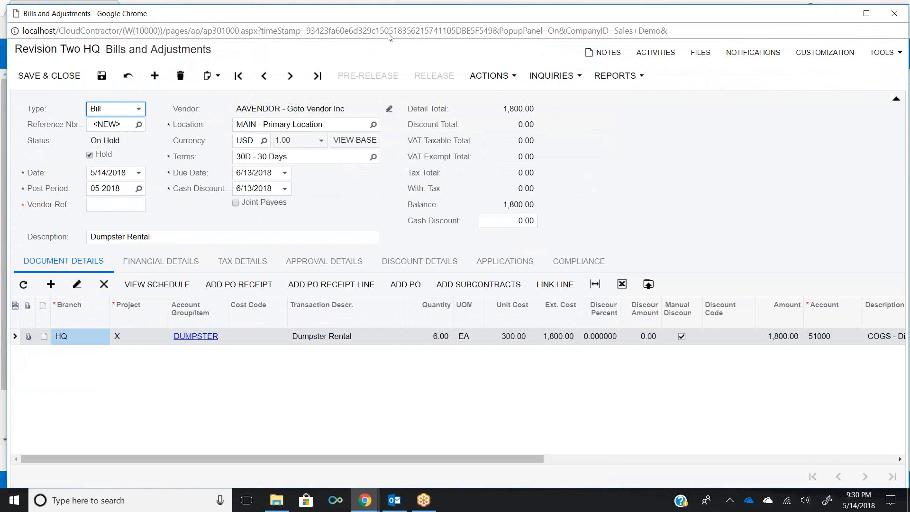
- Set the bill line's quantity to 1
left_click_drag(369, 8, 501, 64)
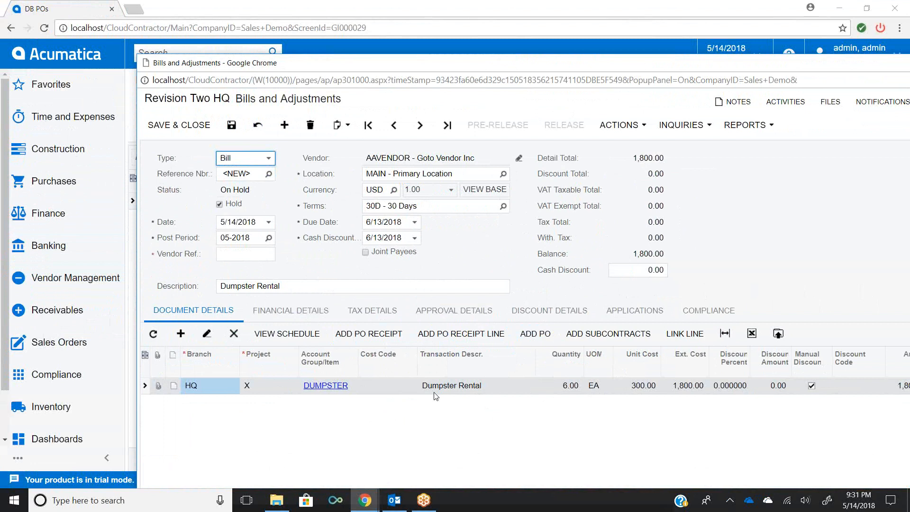
left_click(569, 387)
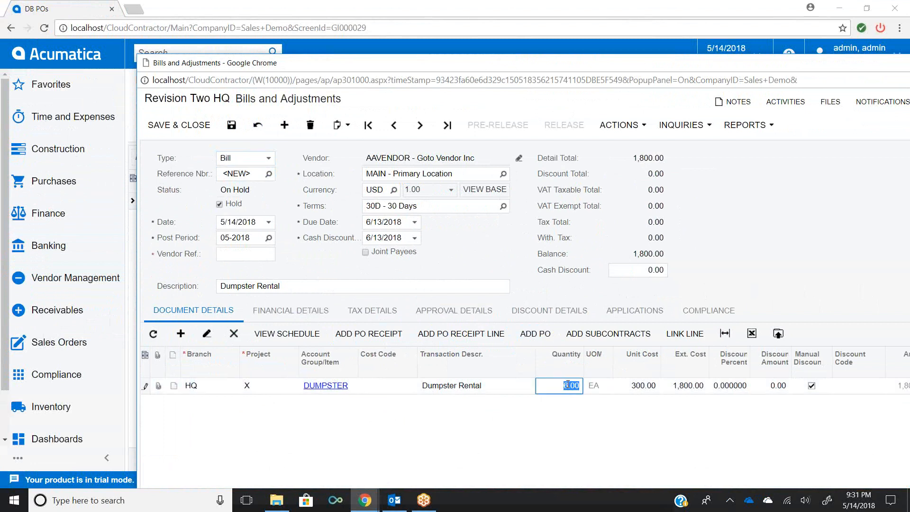
type("1")
key("Tab")
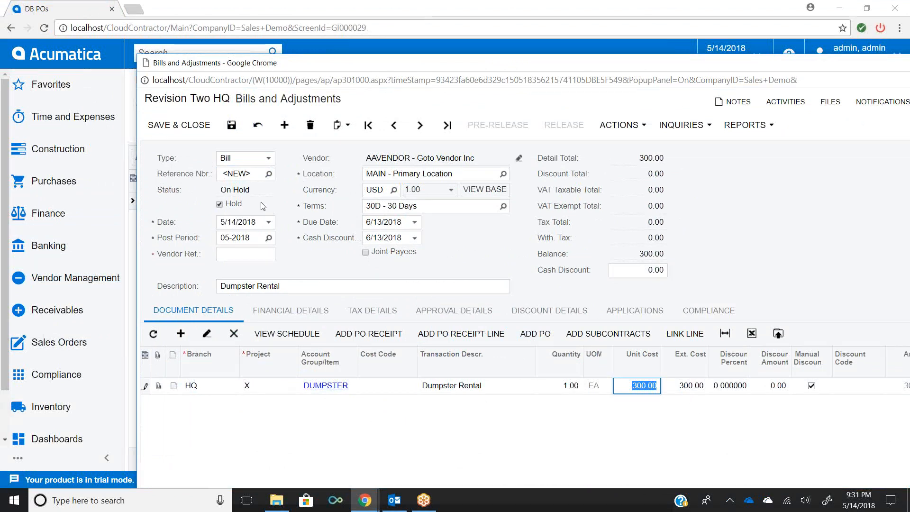
- Try to save the bill, then enter vendor reference 0518-01 and save it
left_click(230, 128)
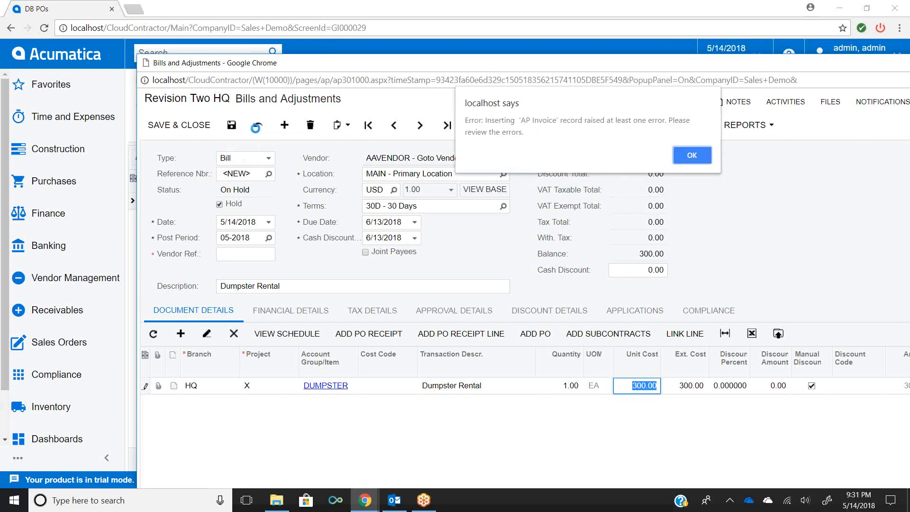
left_click(683, 152)
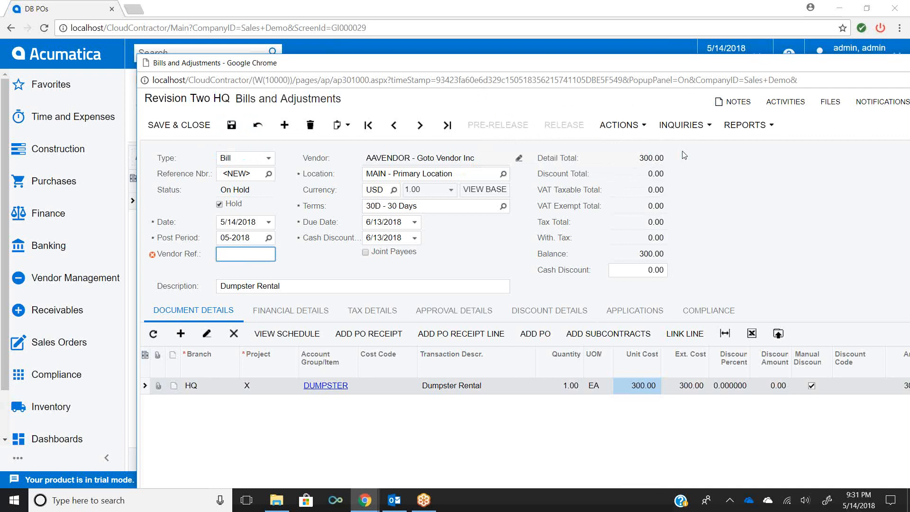
type("0518-01")
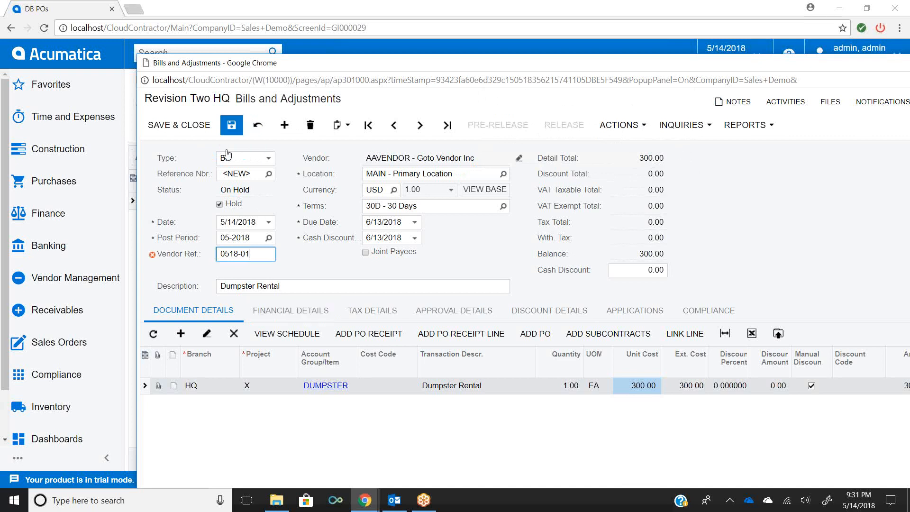
left_click(226, 131)
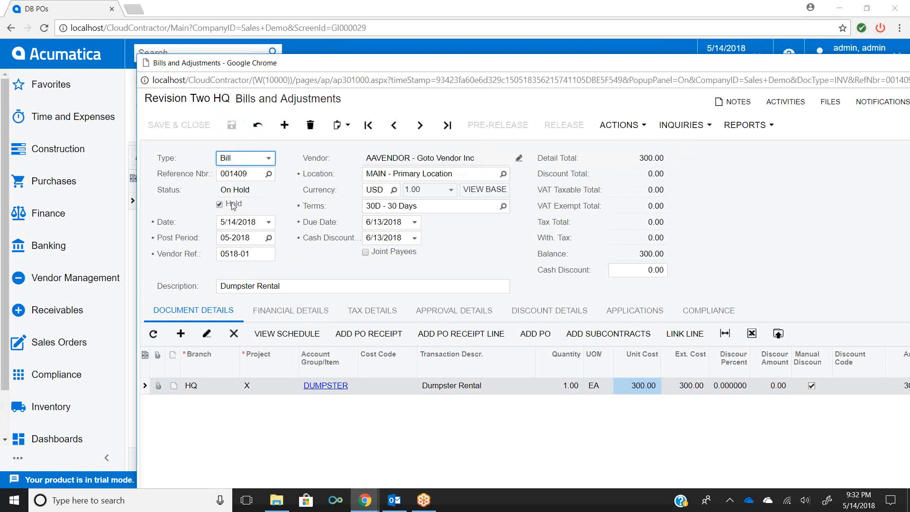
- Take the bill off hold and save it
left_click(636, 127)
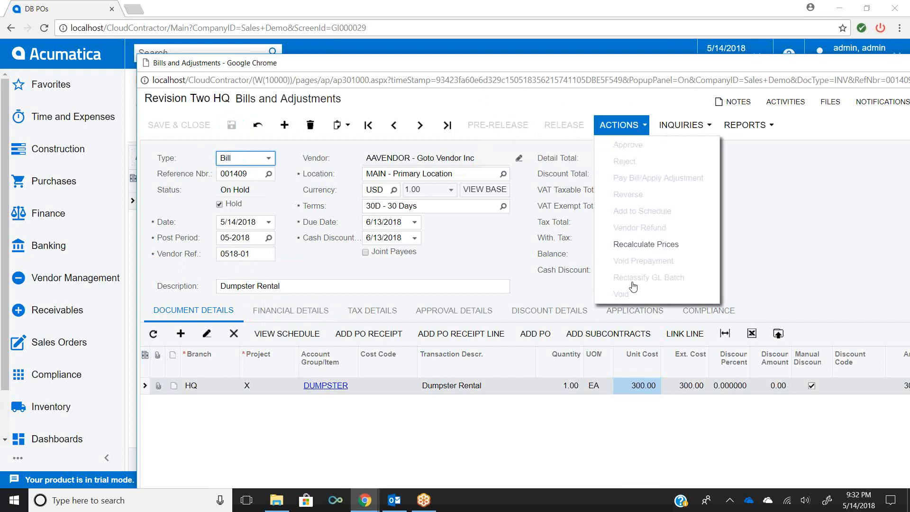
left_click(638, 120)
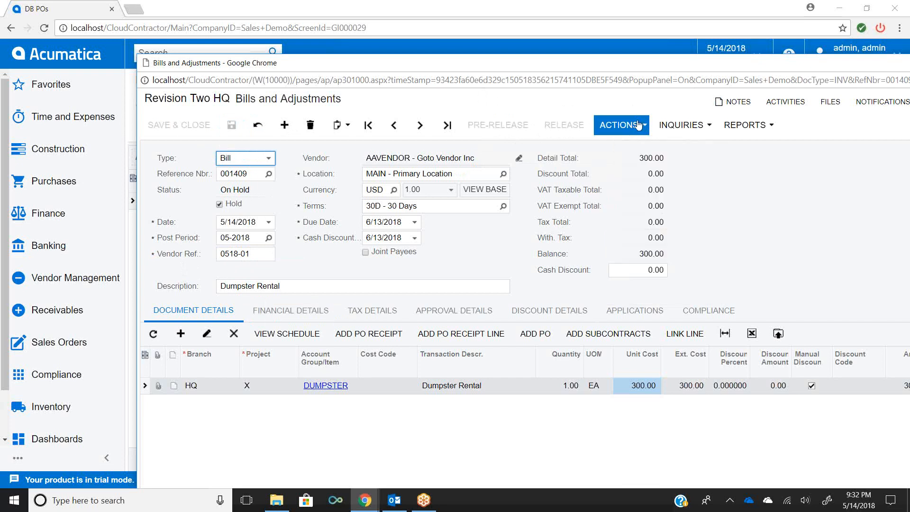
left_click(220, 205)
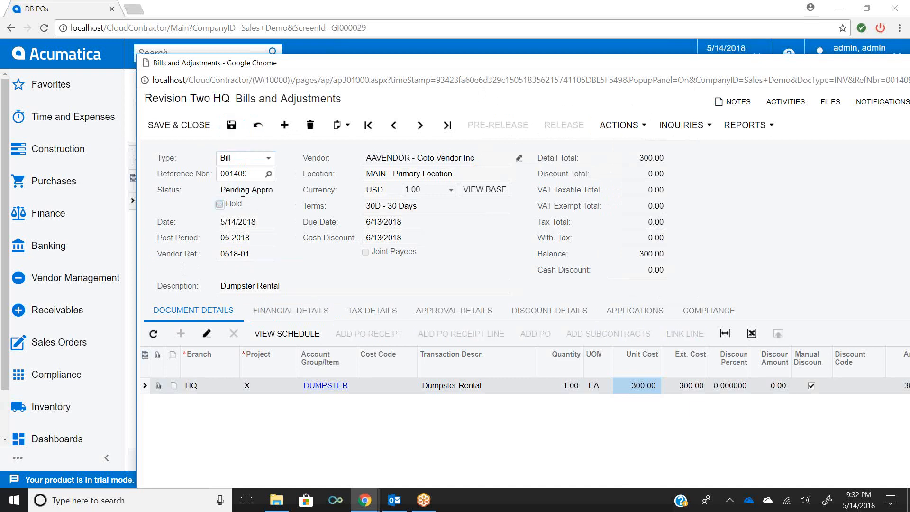
left_click(229, 135)
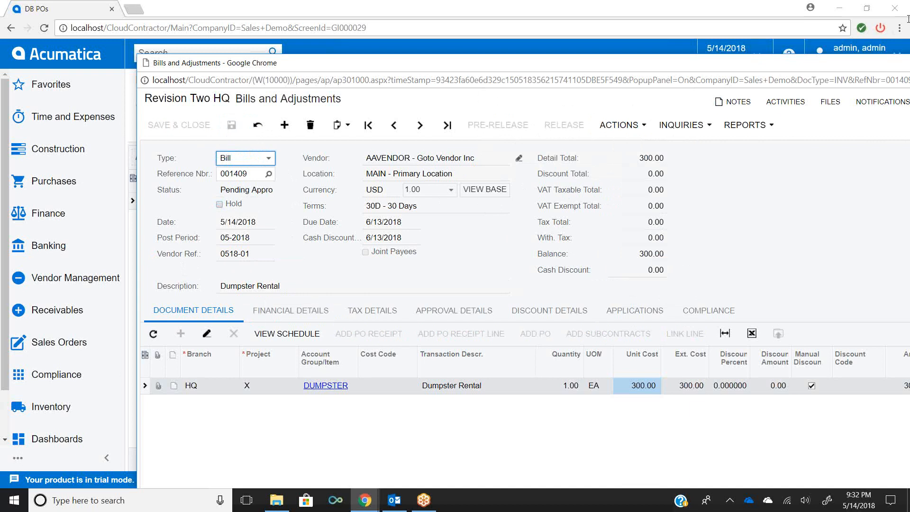
- Attach the Dumpster Invoice file from the 1ACM Demo folder to the bill
left_click(827, 109)
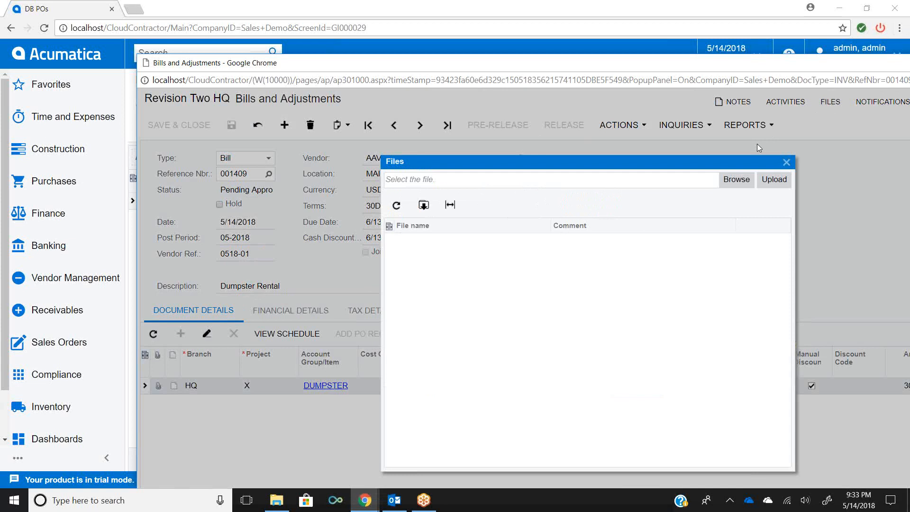
left_click(732, 181)
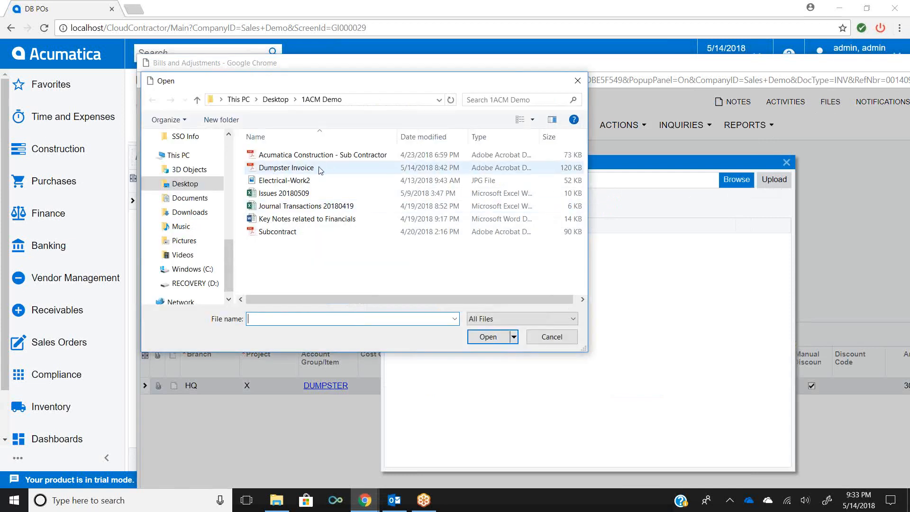
left_click(552, 337)
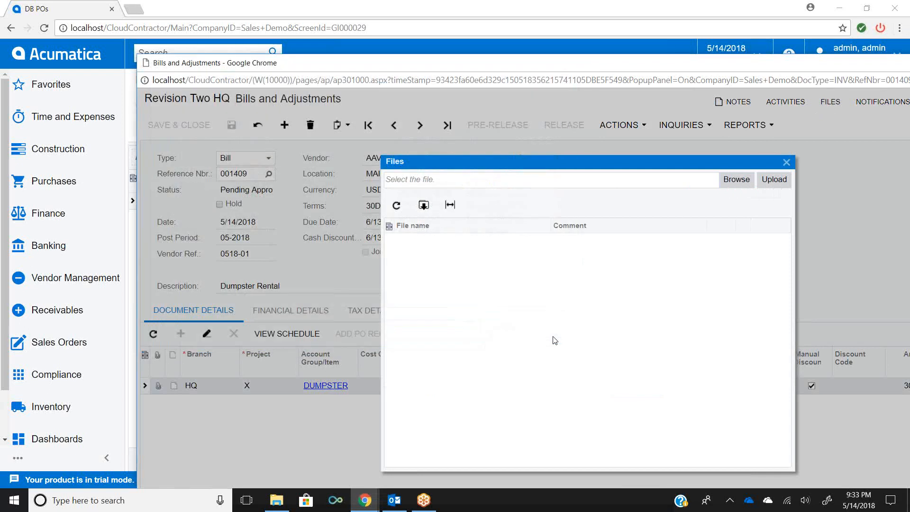
mouse_move(276, 500)
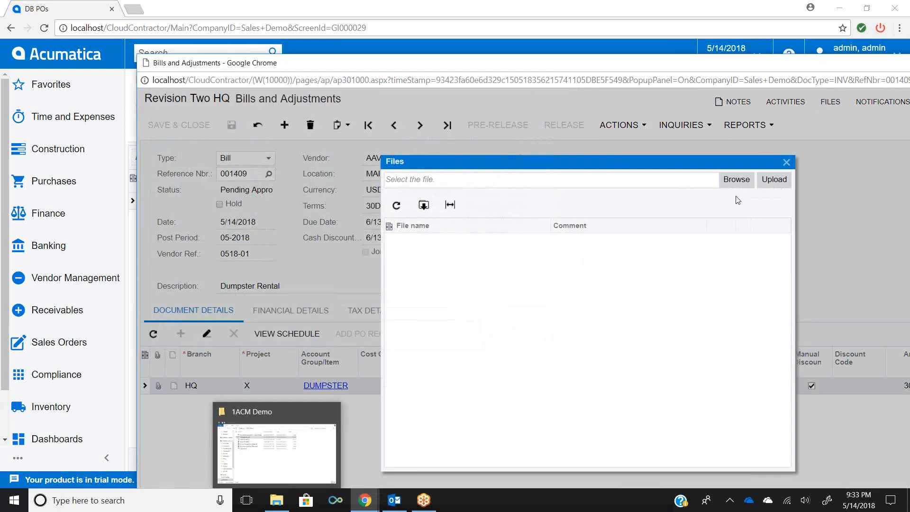
left_click(787, 162)
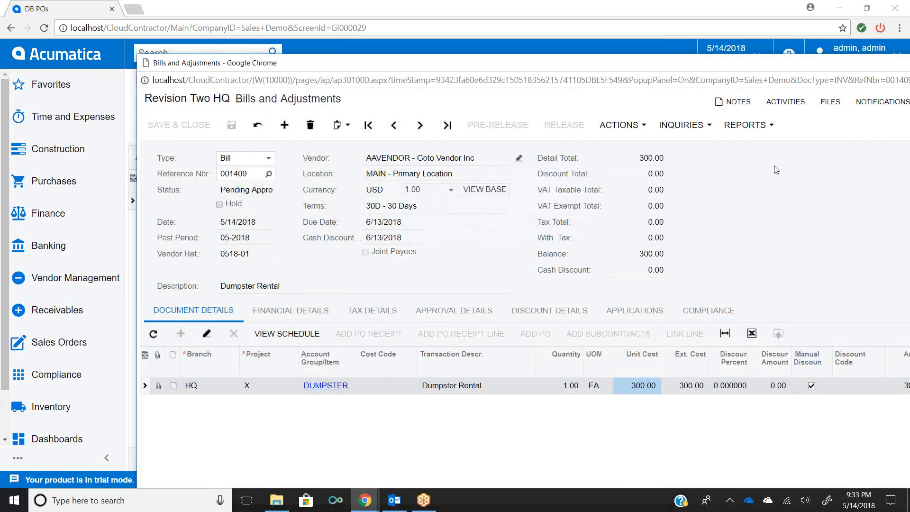
left_click(276, 500)
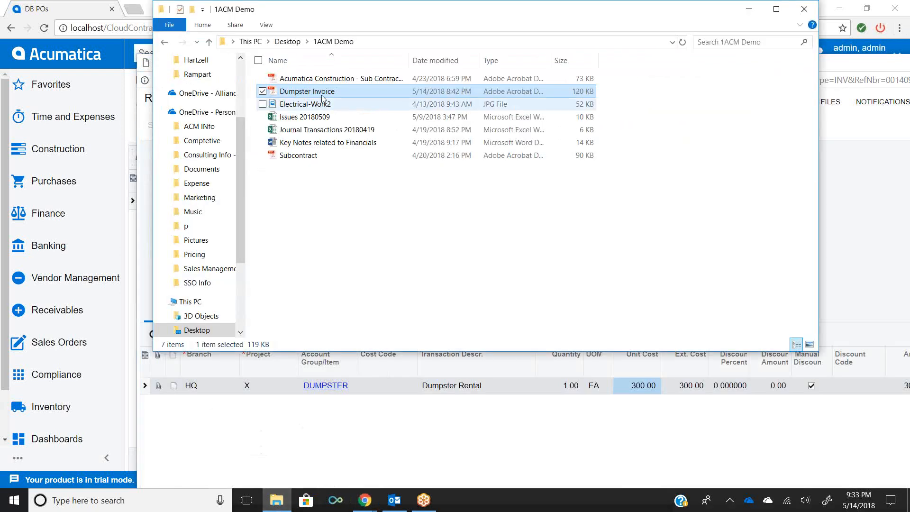
left_click_drag(323, 93, 463, 418)
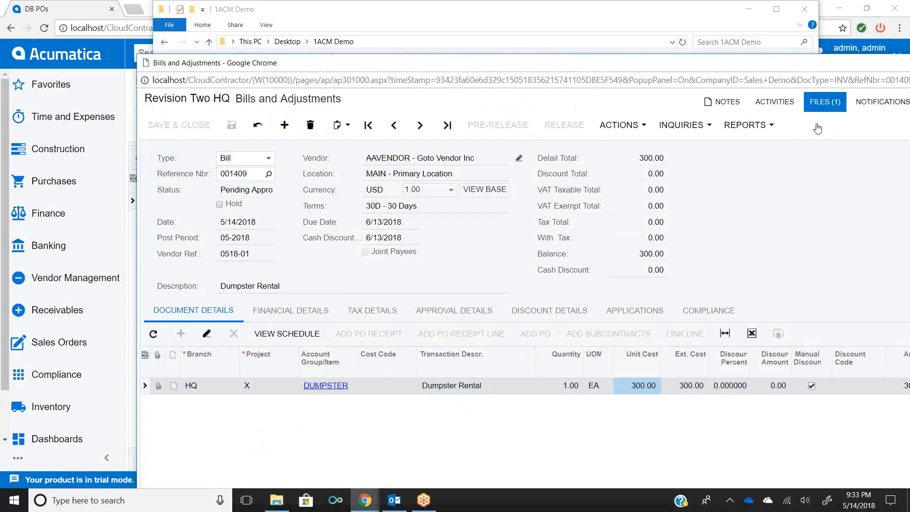
- Open the bill's attached Dumpster Invoice.pdf, then close its tab
left_click(825, 101)
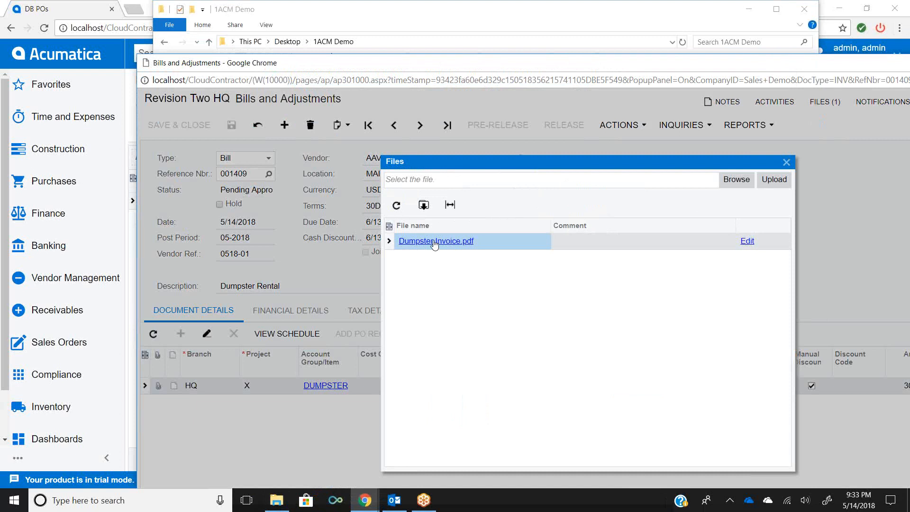
left_click(434, 242)
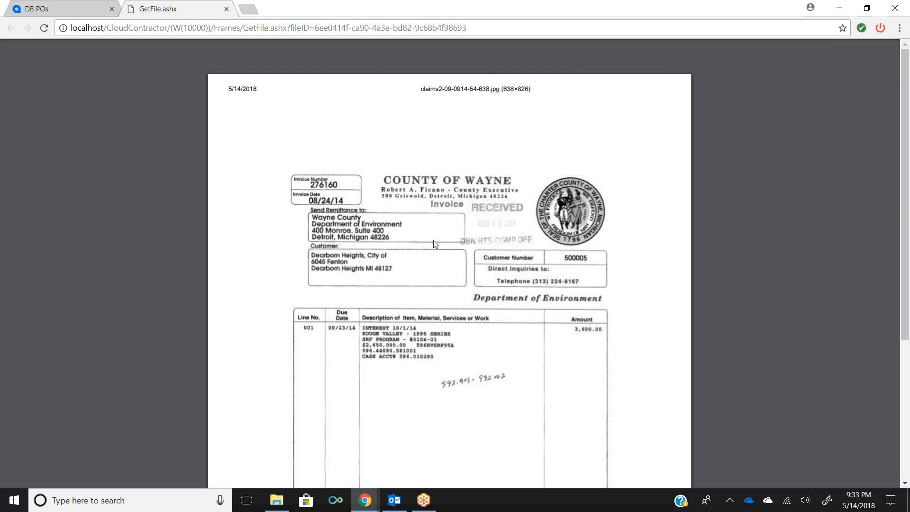
left_click(227, 9)
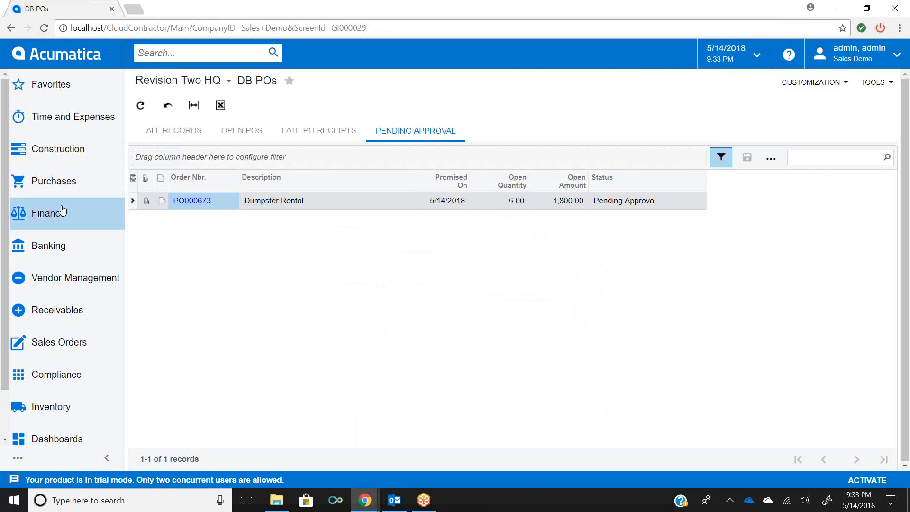
- Open bill 001409 from the Vendor Management bills and adjustments list
left_click(48, 277)
left_click(184, 191)
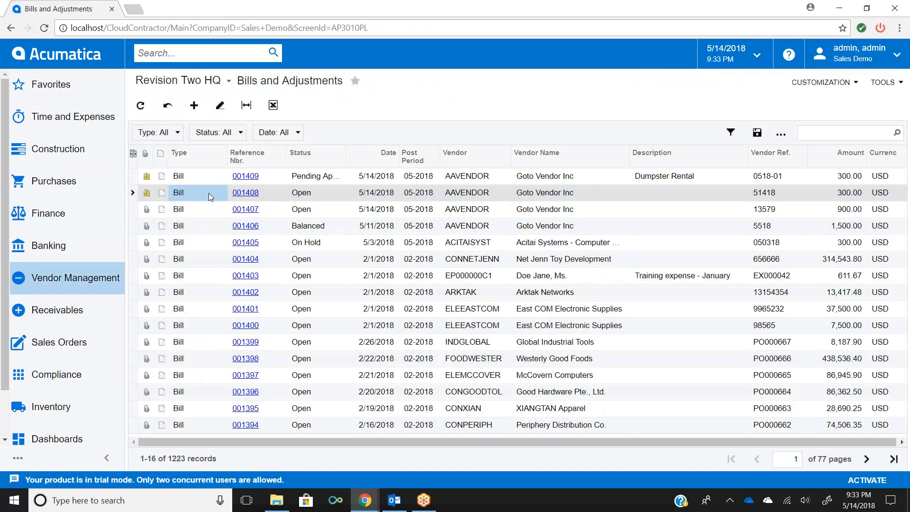
left_click(243, 192)
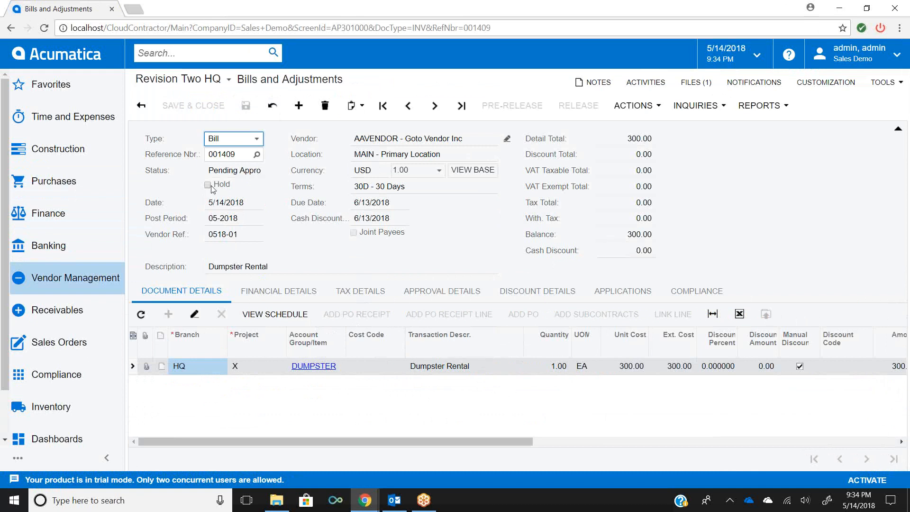
- Check the bill's available actions and its attached files
left_click(652, 108)
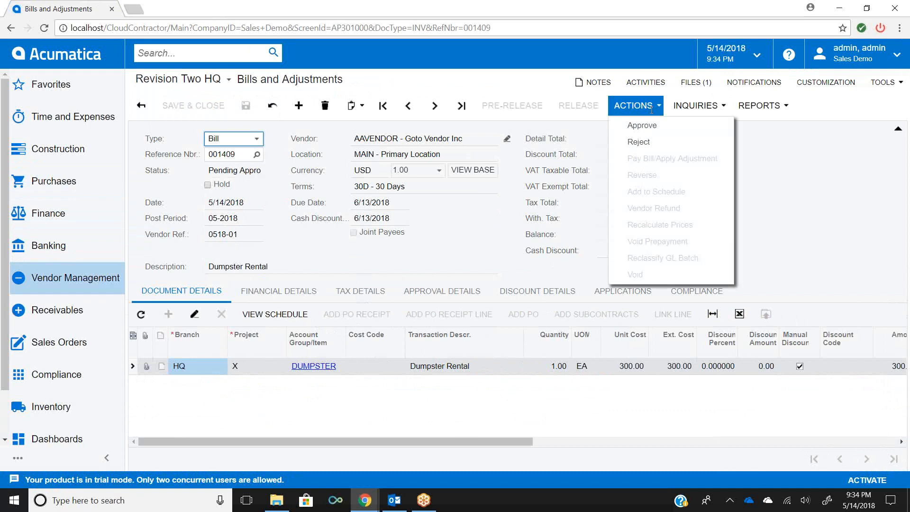
left_click(652, 109)
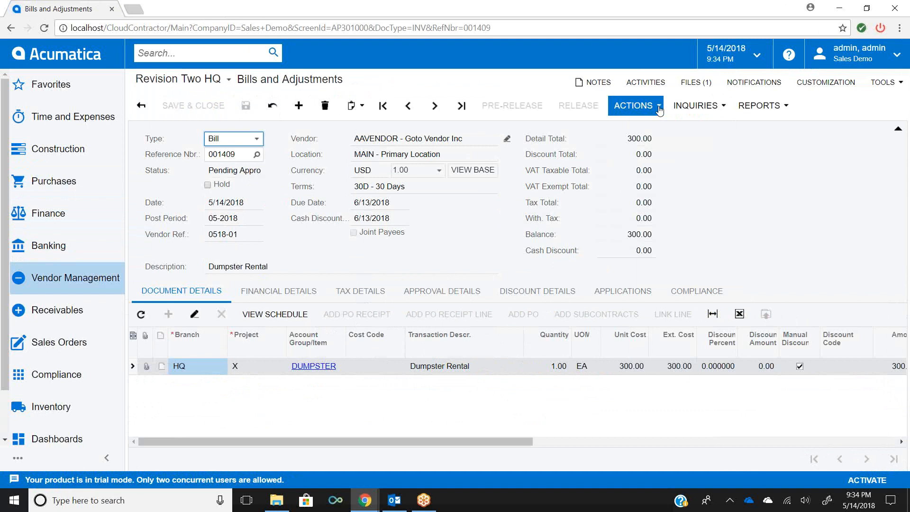
left_click(712, 88)
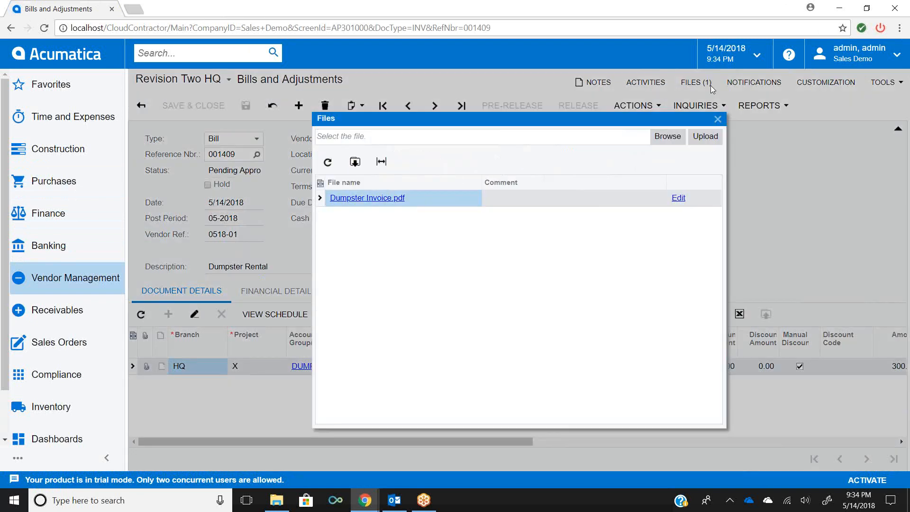
left_click(718, 119)
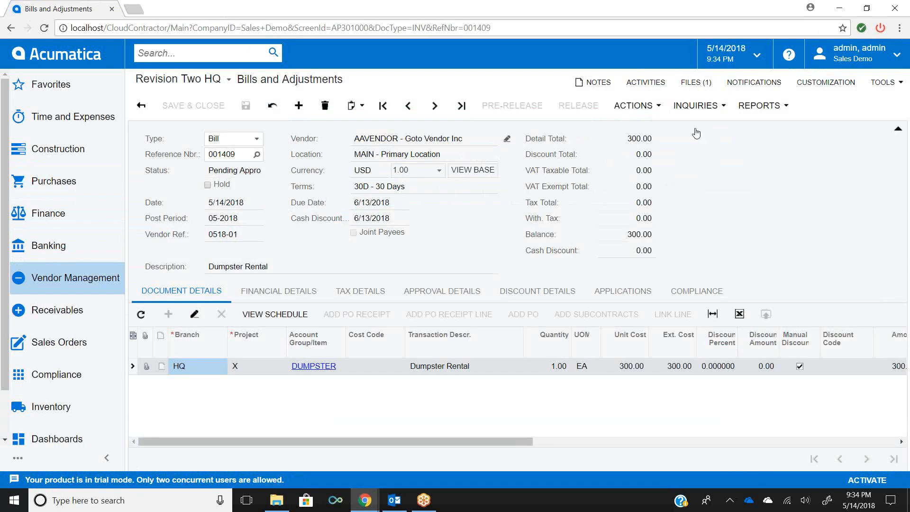
- Open bill 001409 from the Bills to Approve tile on the AP Clerk dashboard
left_click(47, 446)
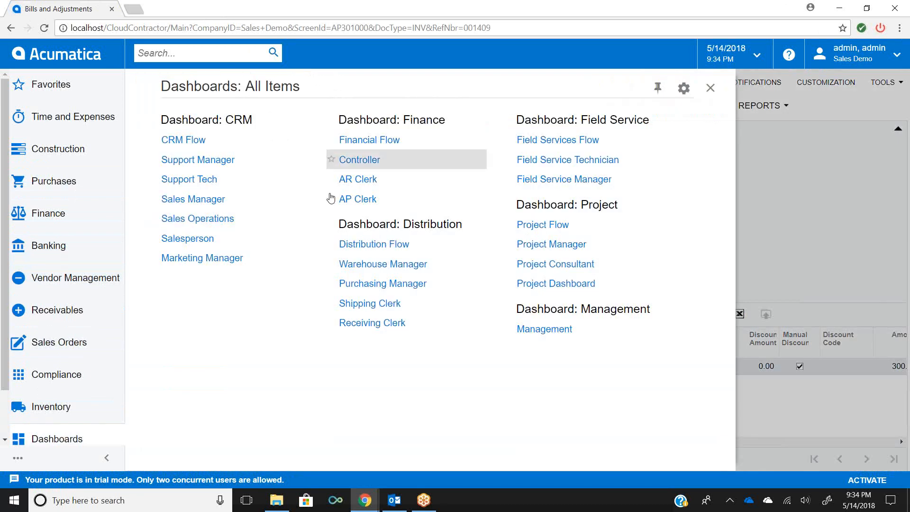
left_click(365, 202)
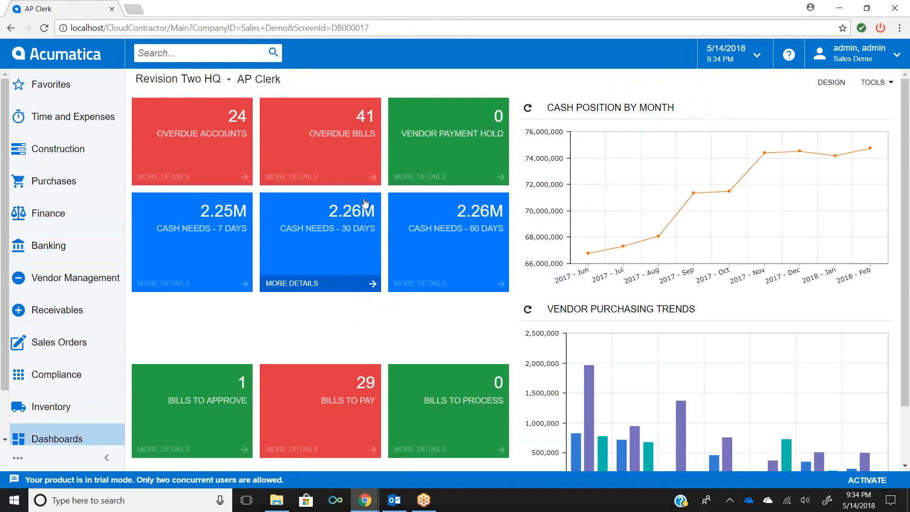
left_click(205, 410)
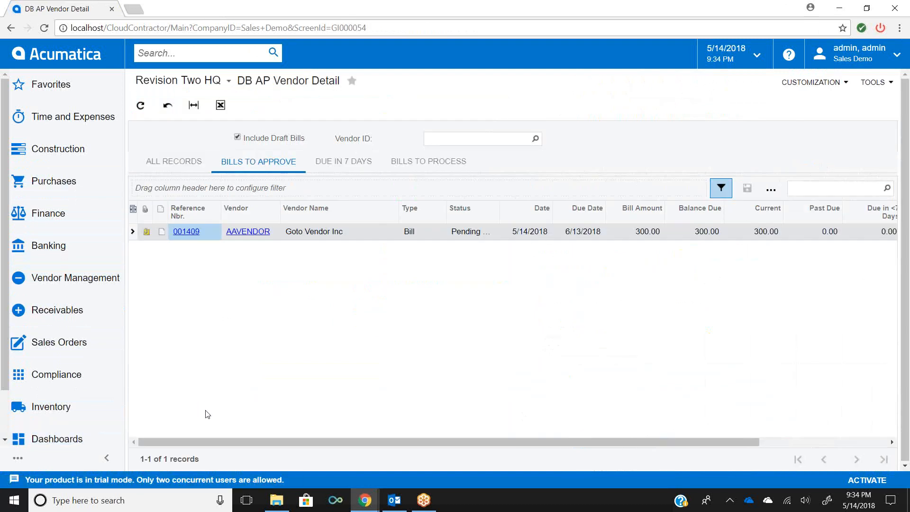
left_click(192, 232)
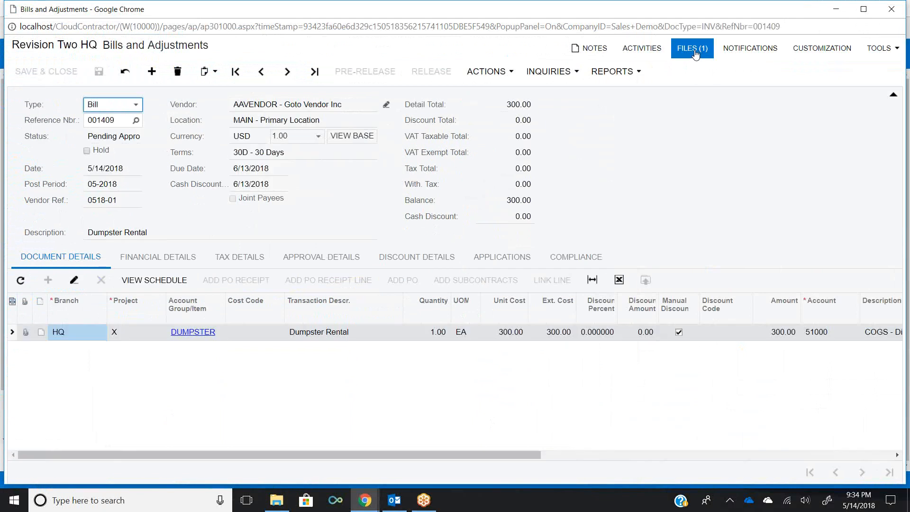
- Approve the bill and show its approval details
left_click(499, 73)
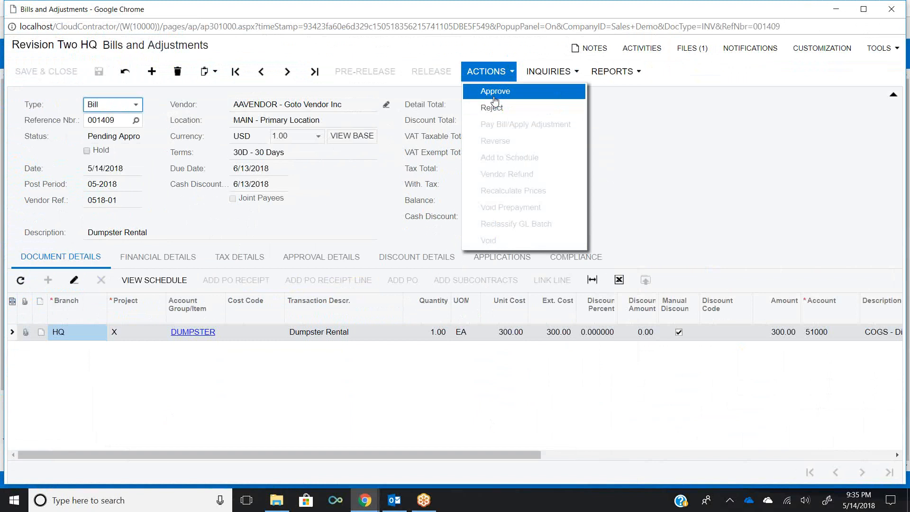
left_click(495, 91)
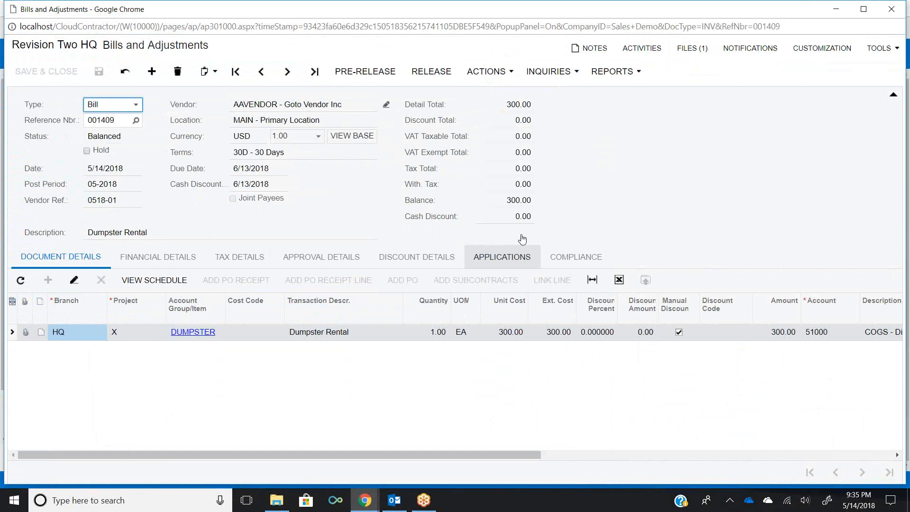
left_click(345, 258)
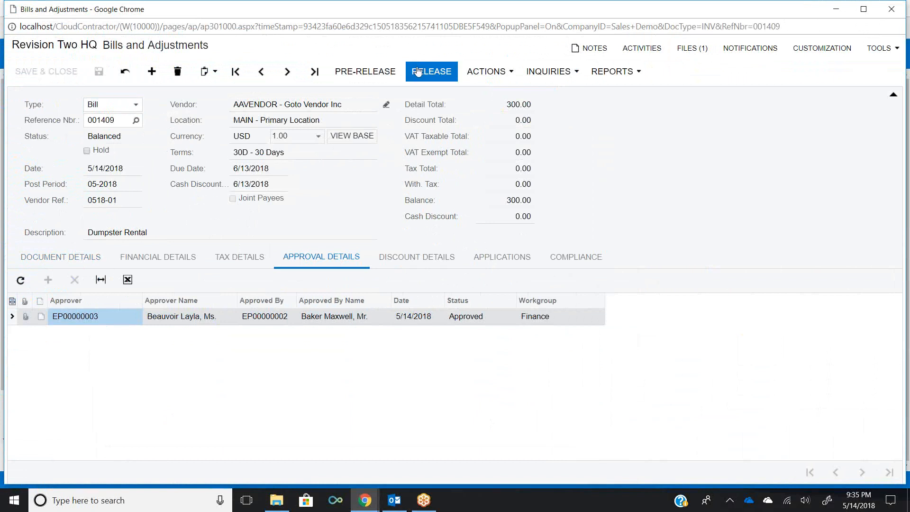
- Release the approved bill
left_click(496, 73)
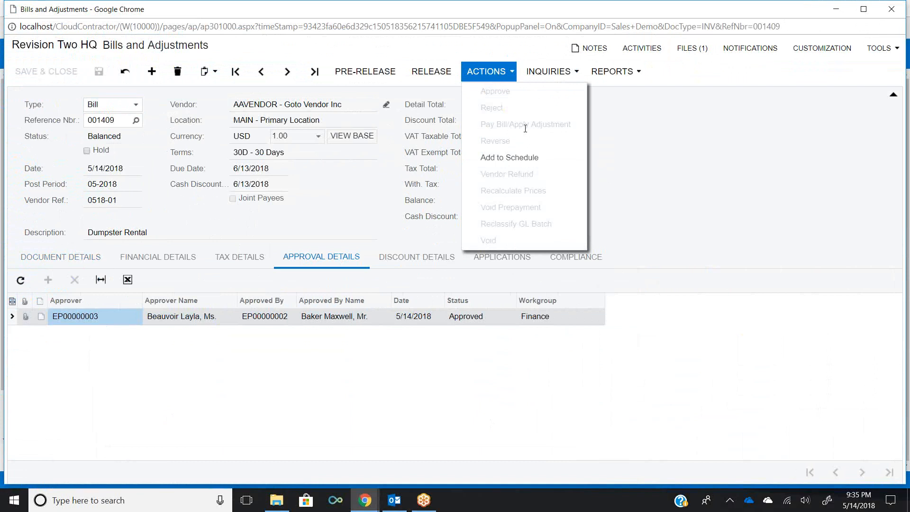
left_click(430, 82)
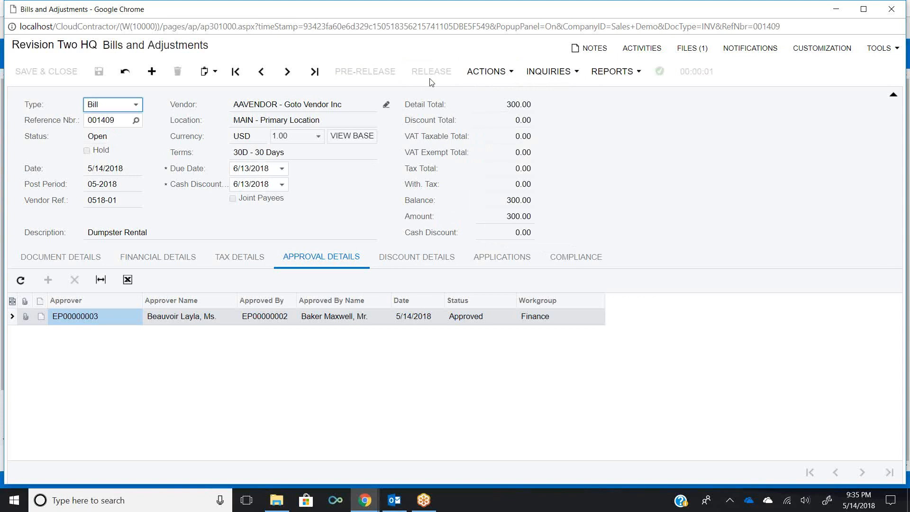
- Review the released bill's available actions, then close the bill window
left_click(486, 80)
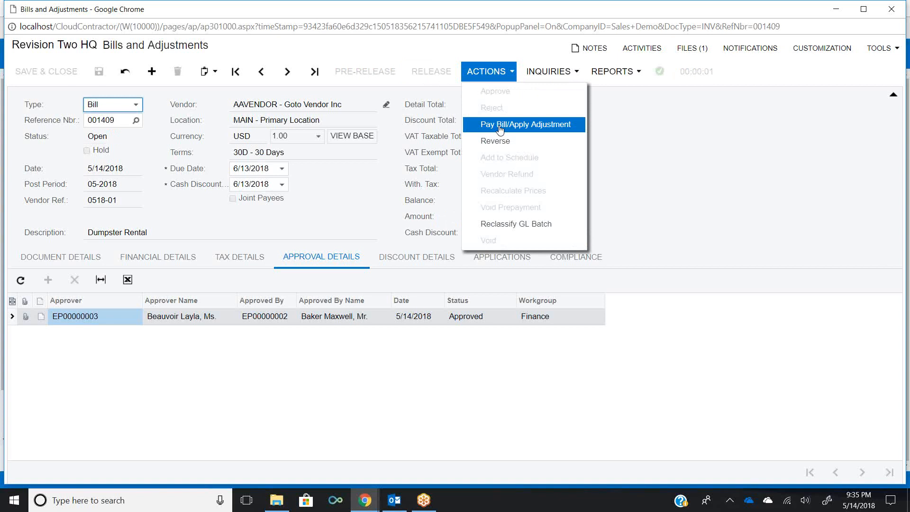
left_click(710, 169)
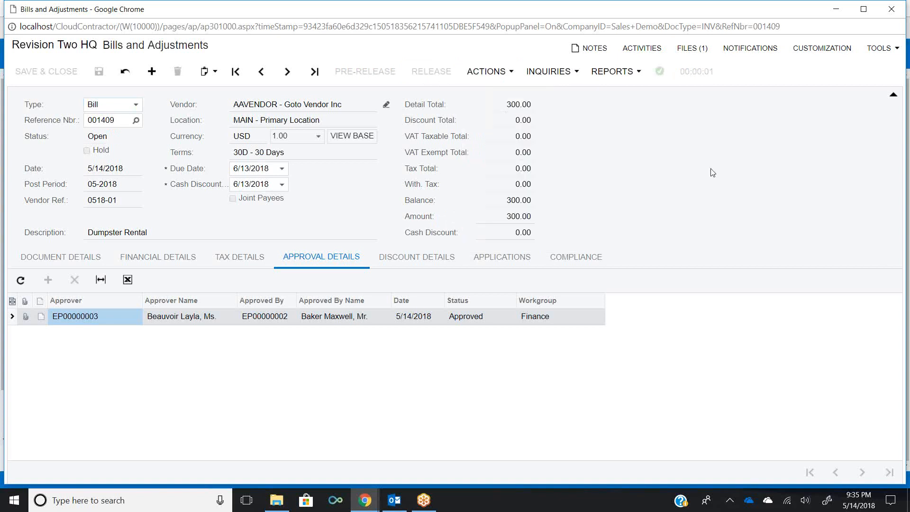
left_click(890, 11)
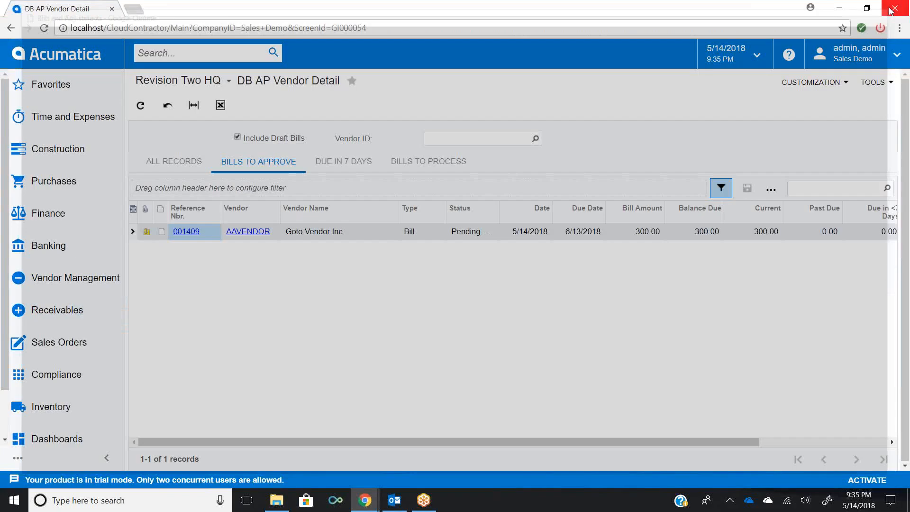